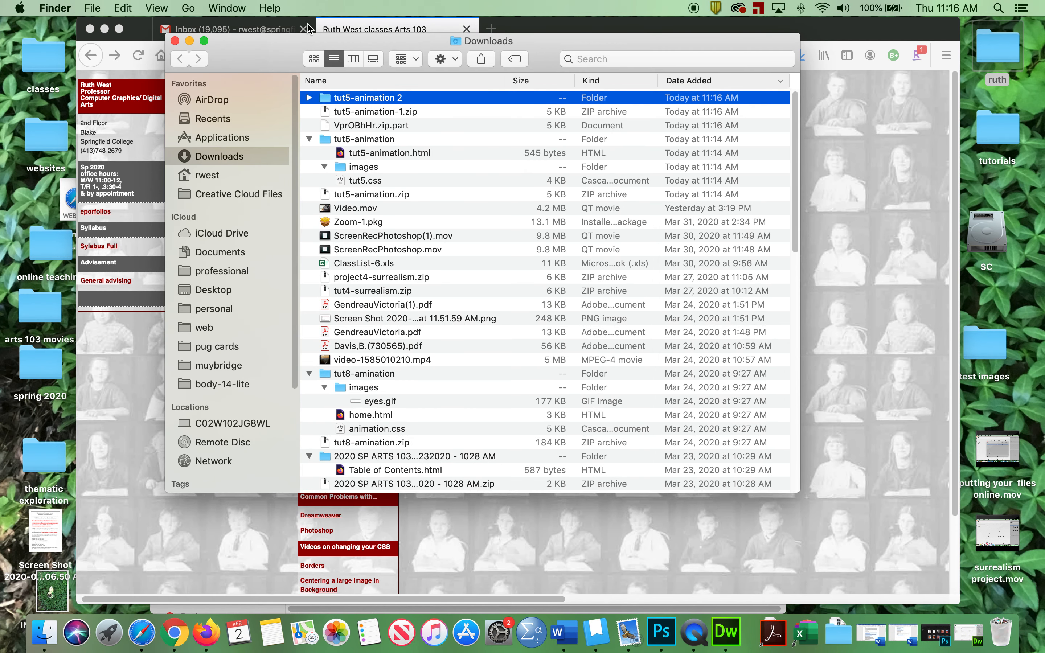
- Move the tut5-animation 2 folder from Downloads into the web folder inside the personal site folder on the desktop
click(105, 29)
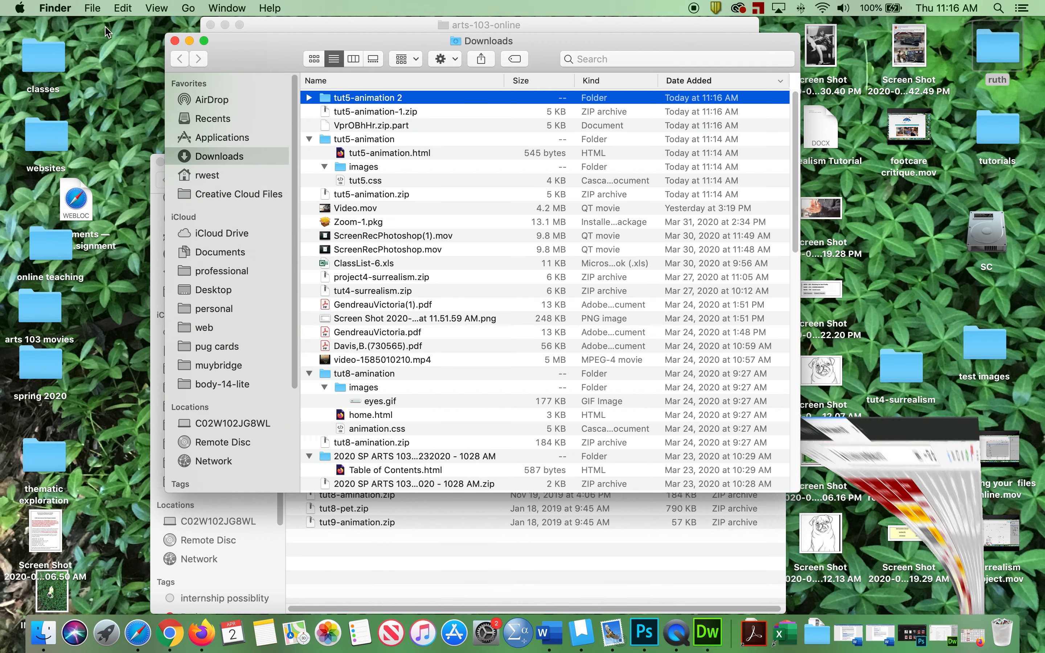
double_click(1011, 53)
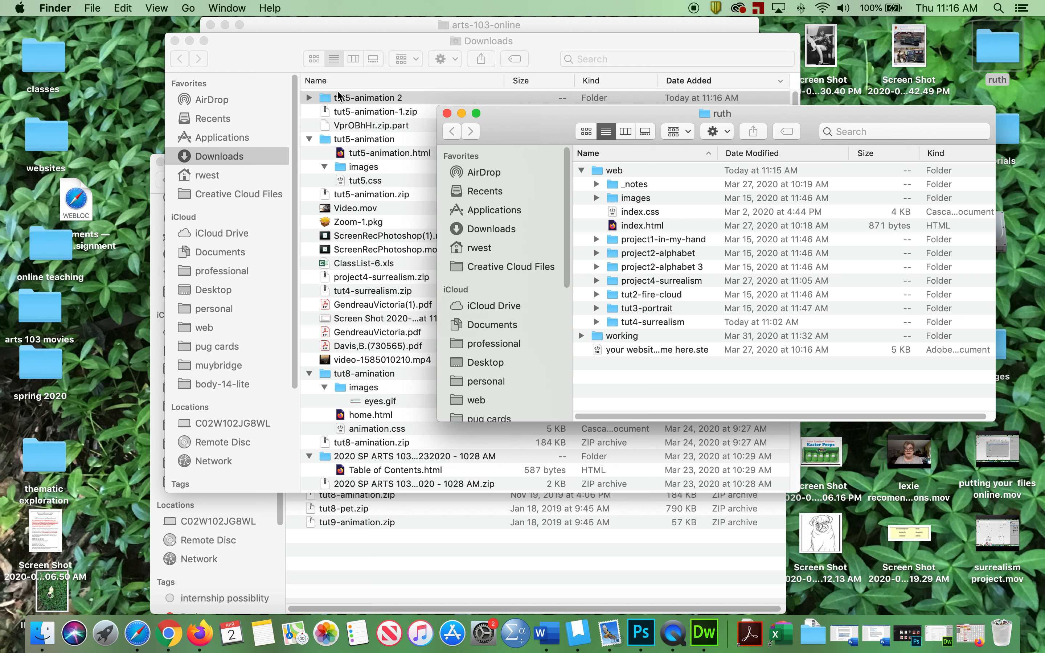
drag(328, 98, 608, 188)
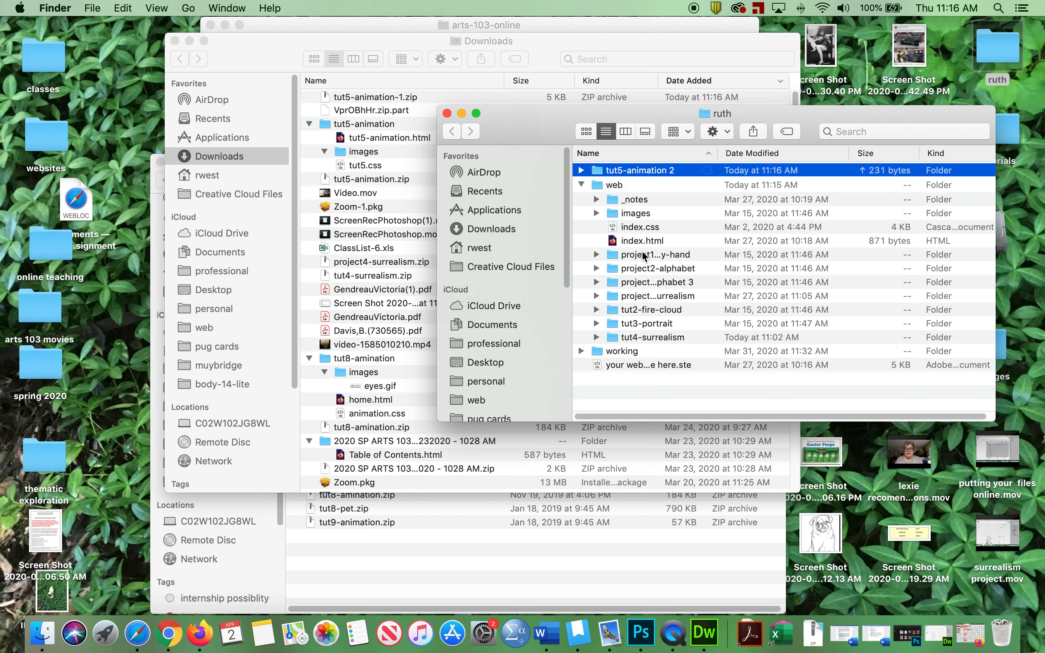
click(688, 337)
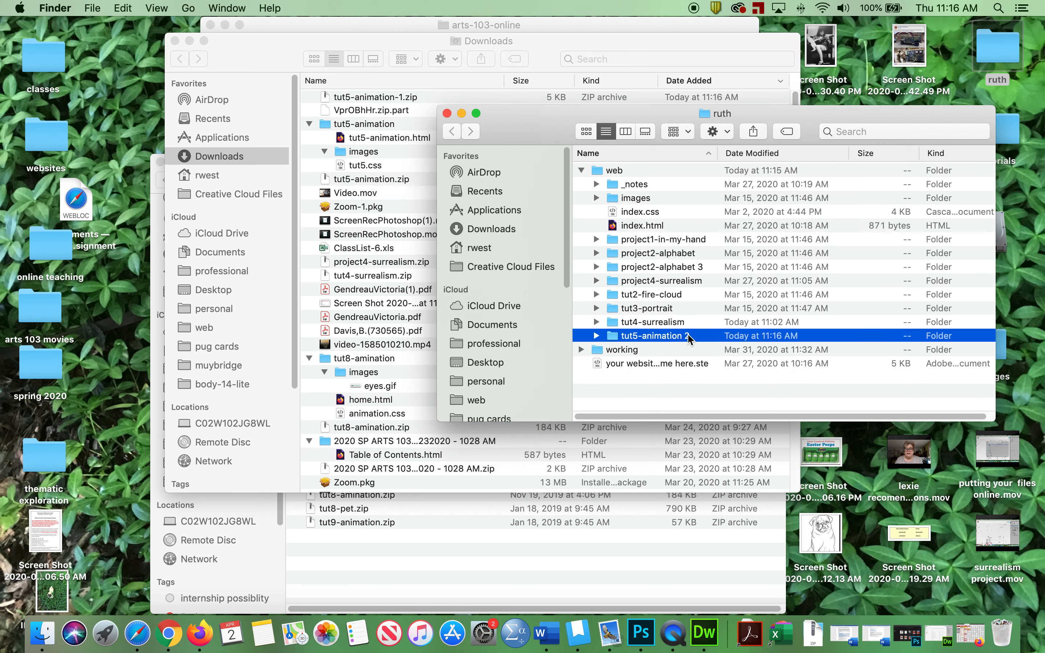
- Rename the moved tut5-animation 2 folder as tut5-animation
click(689, 338)
click(690, 337)
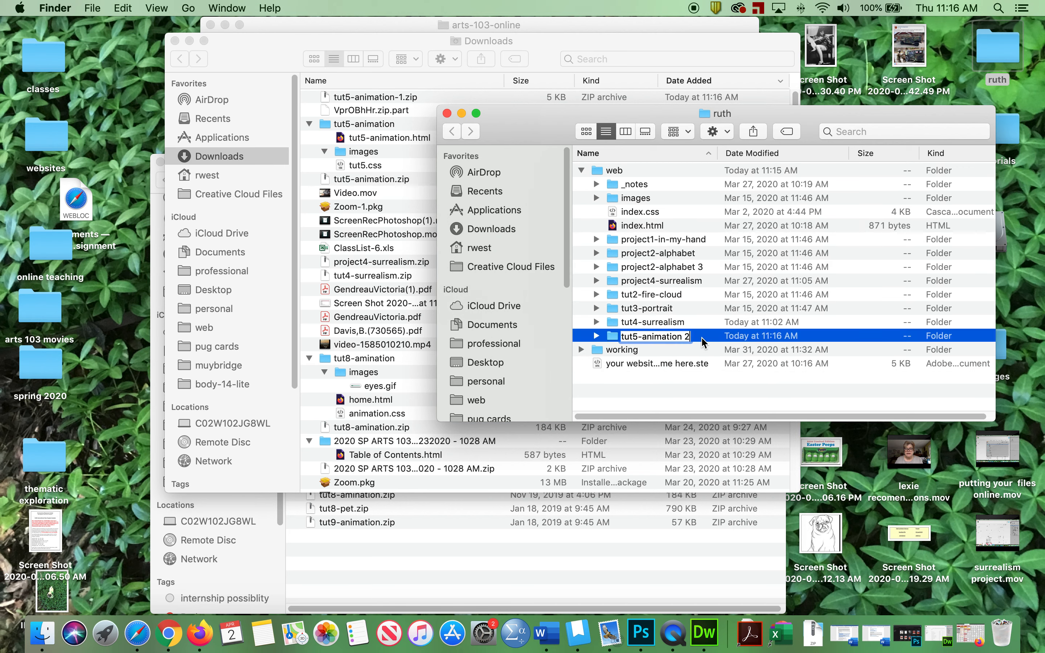
key(BackSpace)
key(BackSpace)
key(Return)
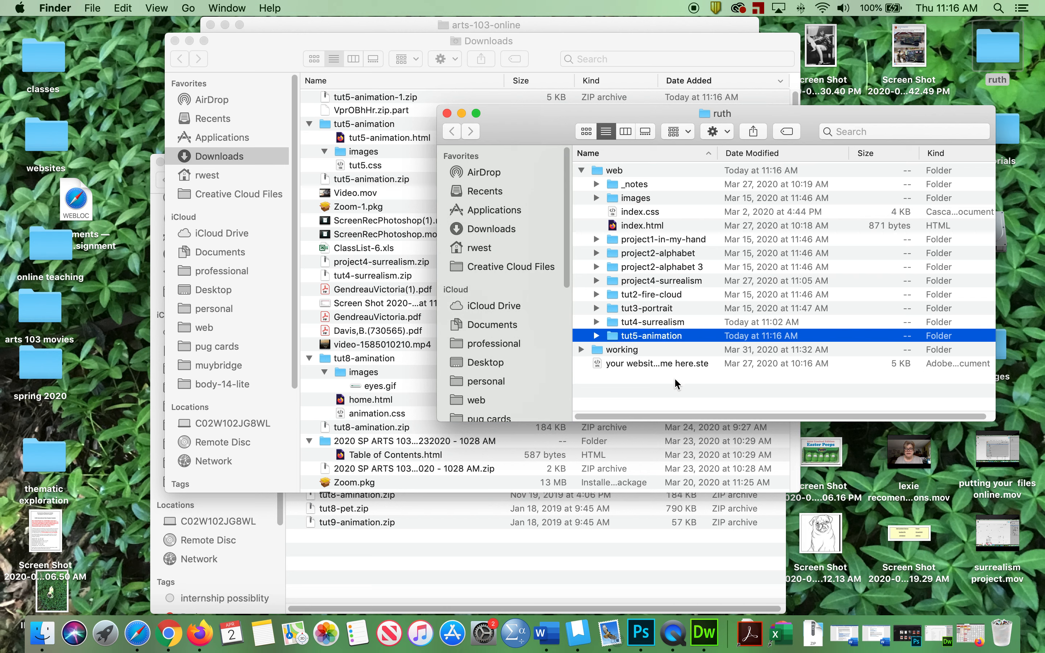
- Switch to Photoshop and create a 100 x 500 px document at 72 pixels/inch in RGB Color with a white background
click(641, 627)
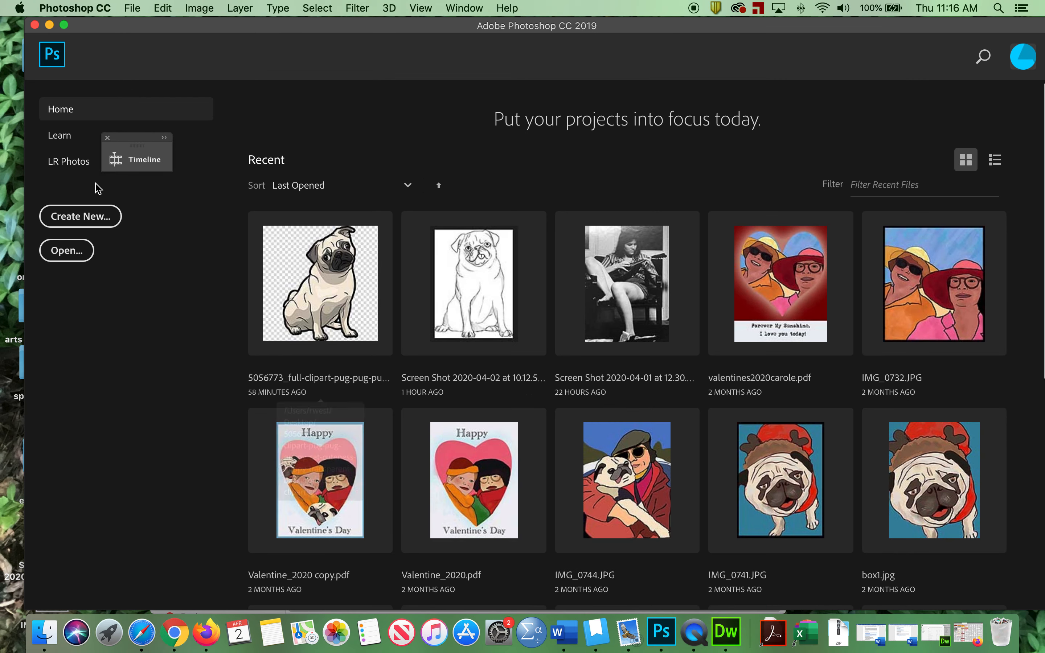
click(88, 216)
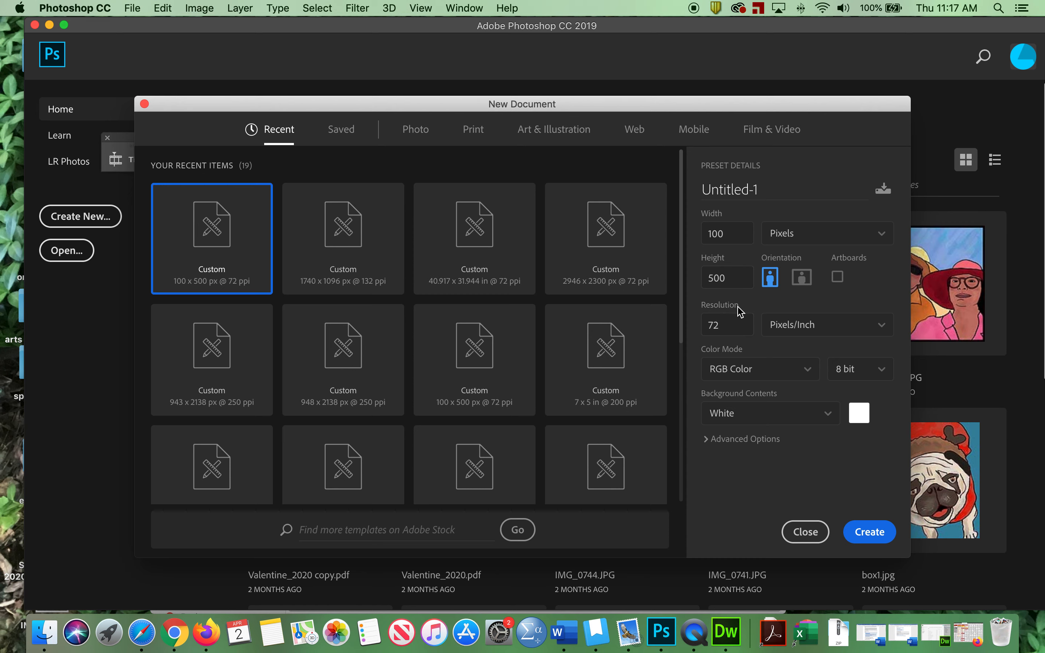
click(869, 531)
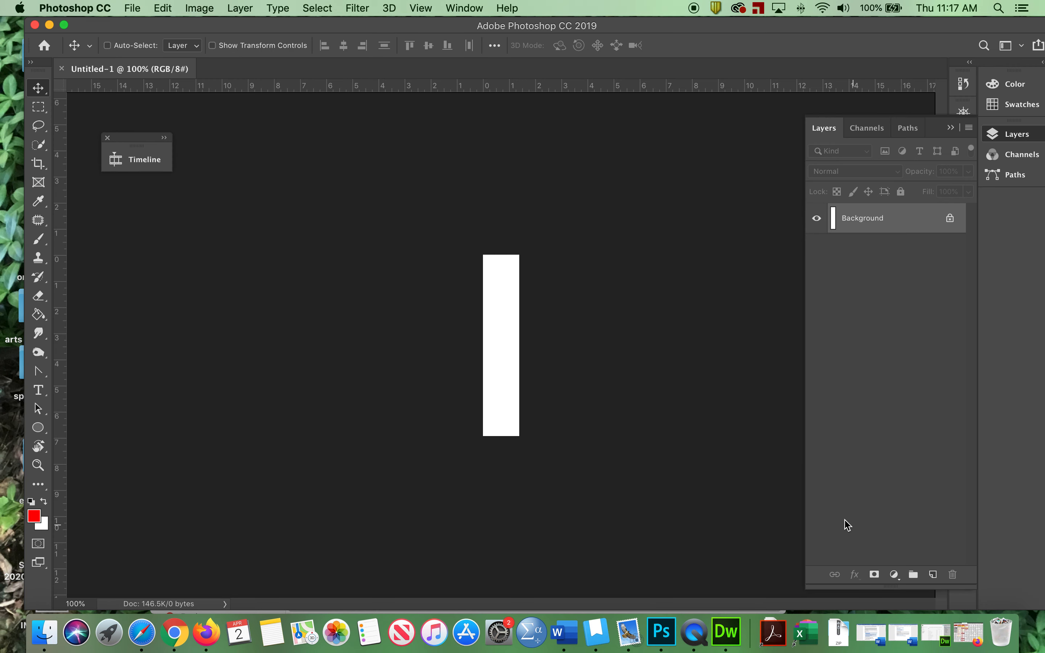
- Draw a red circle about 77 px wide and 74 px high near the canvas's lower edge with the Ellipse Tool
key(super+minus)
key(super+plus)
key(super+plus)
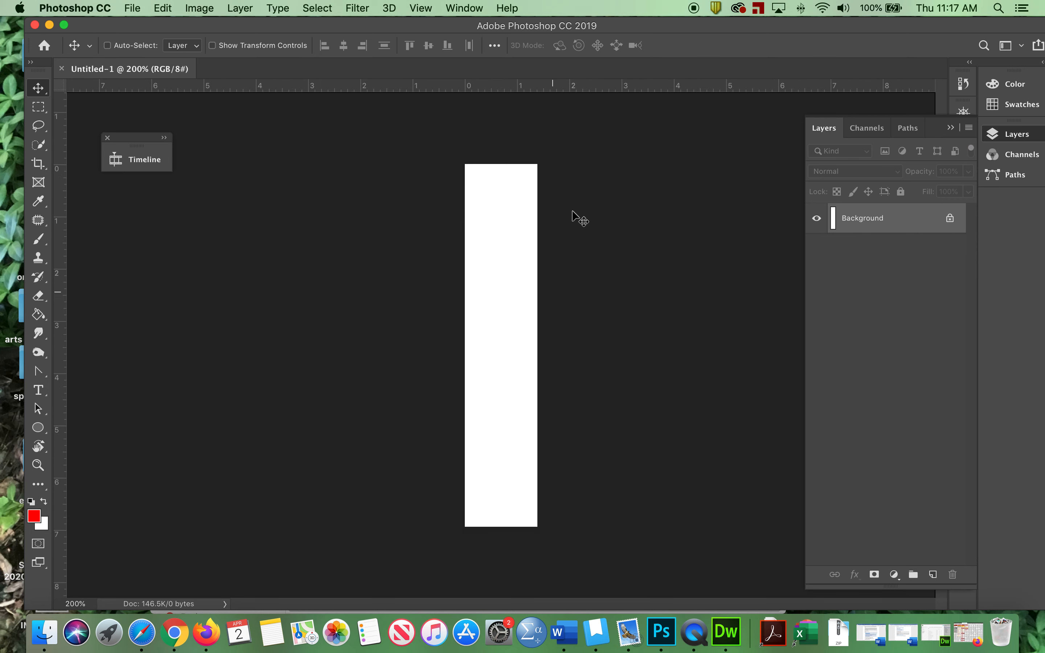
click(40, 429)
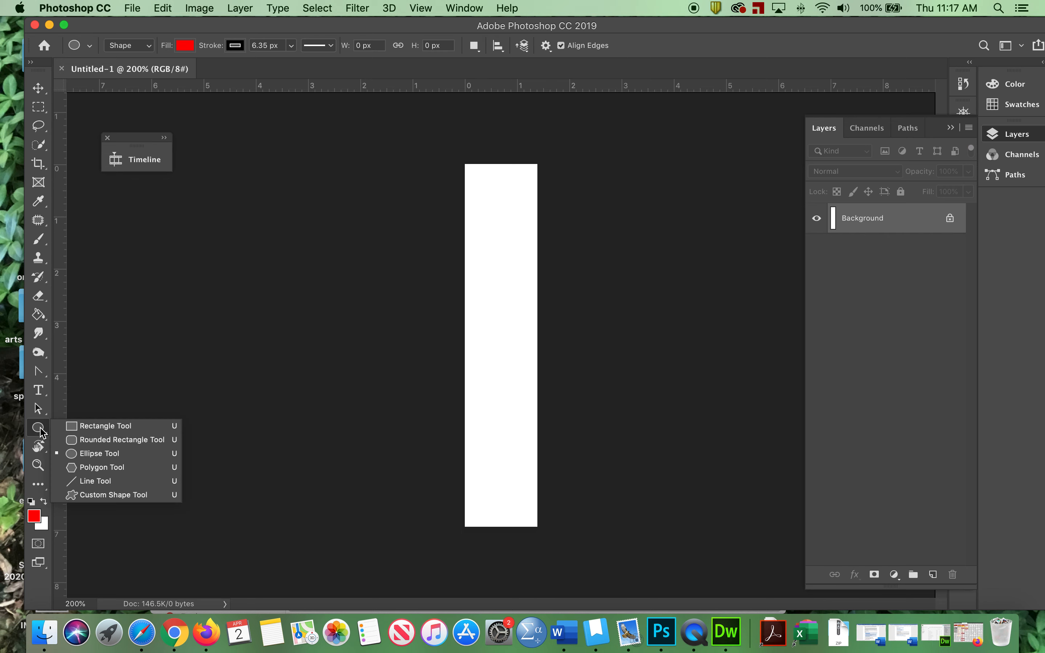
click(103, 453)
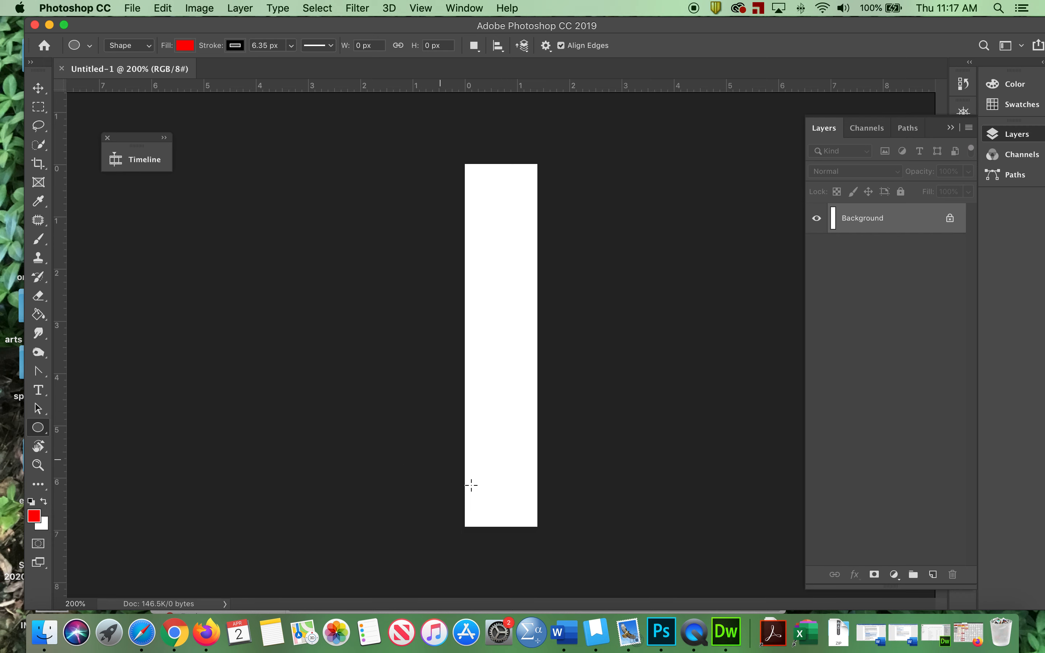
drag(474, 467, 535, 522)
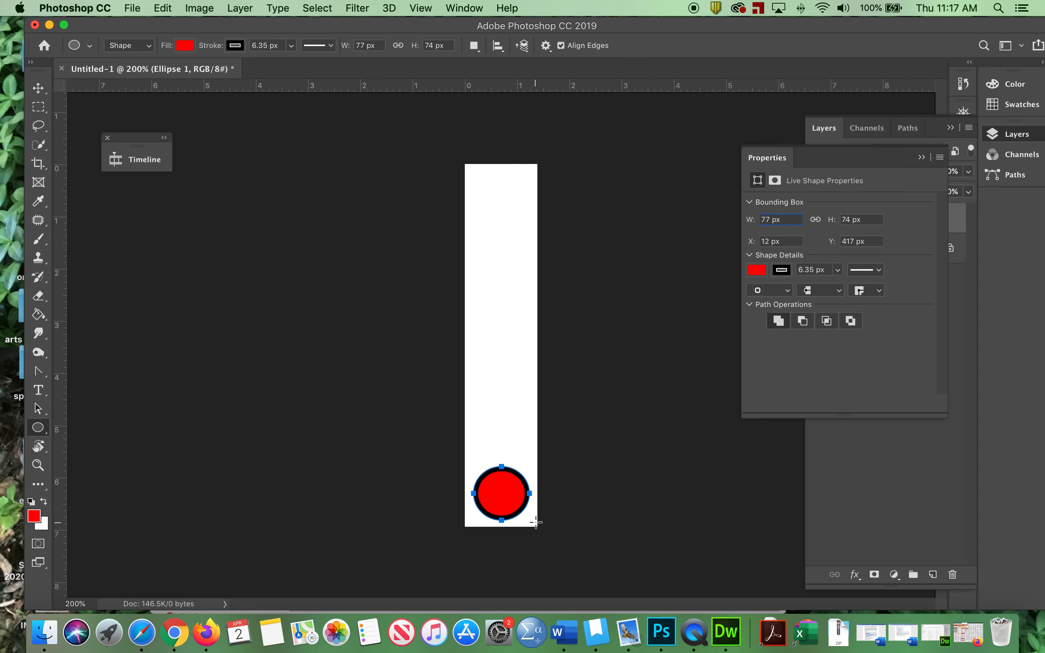
- Set the red circle's stroke width to 0 px
click(292, 45)
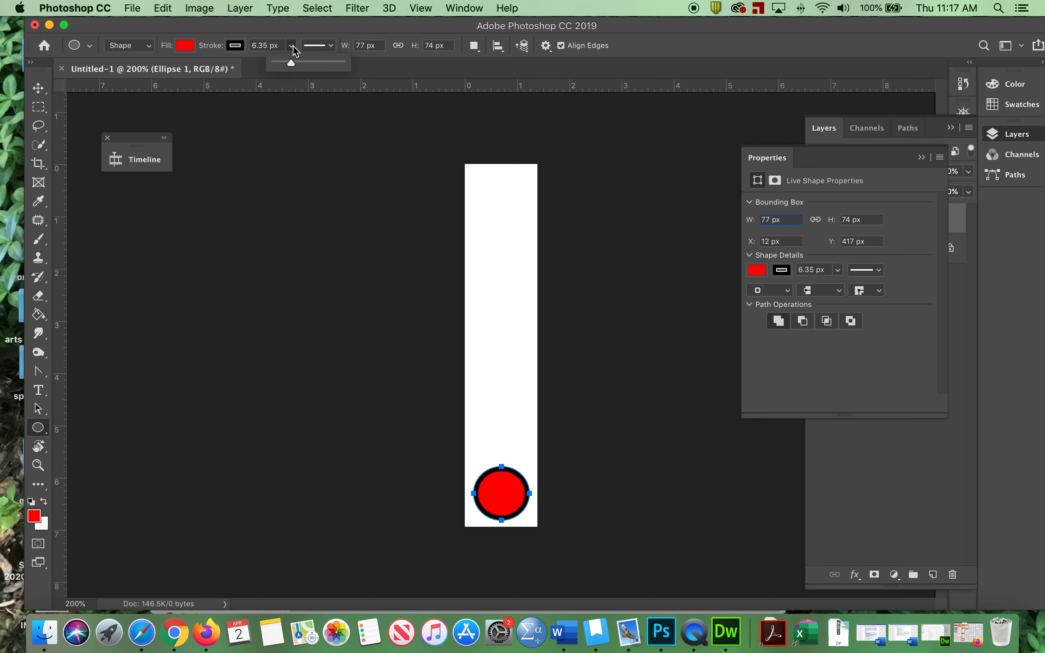
mouse_move(295, 64)
mouse_down()
mouse_move(254, 64)
mouse_move(236, 95)
mouse_up()
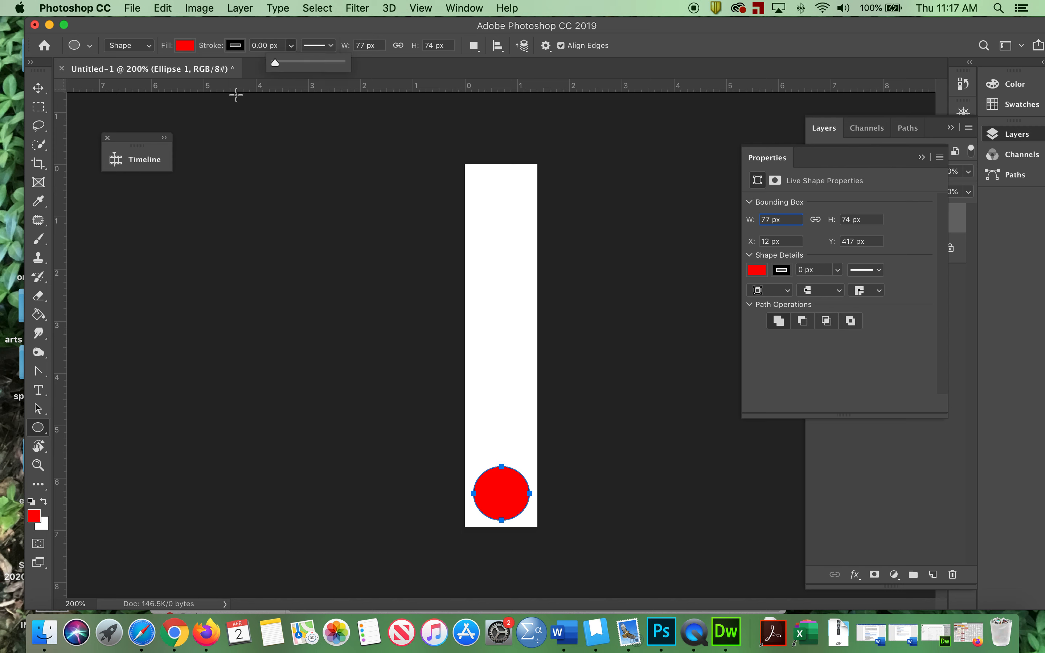
click(229, 122)
click(231, 126)
click(482, 321)
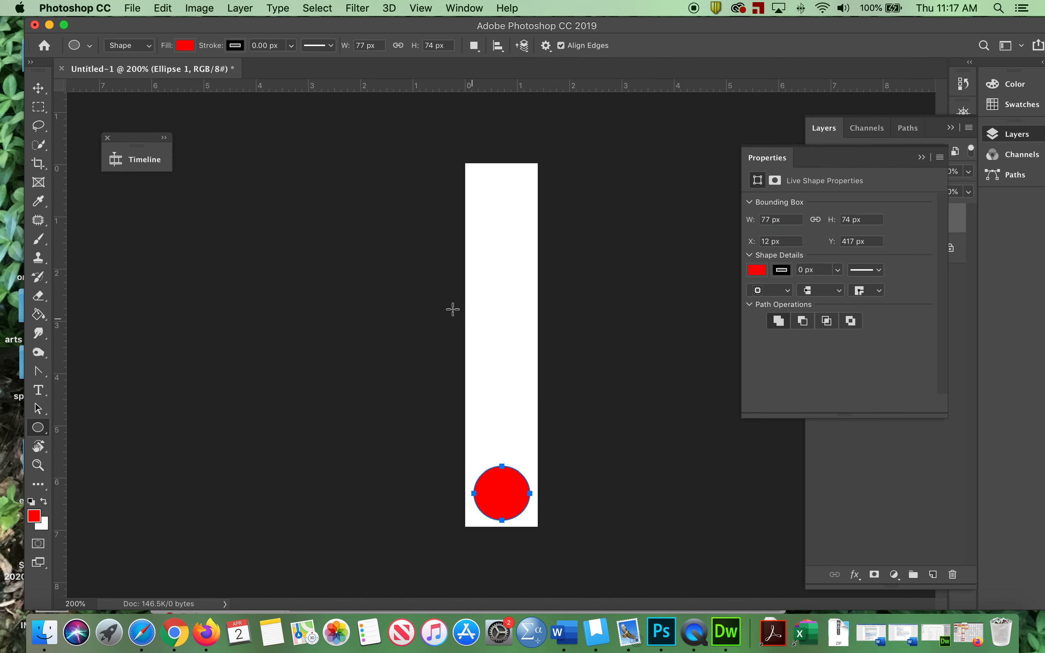
- Duplicate the red circle three times, spacing the copies up the canvas, and close the circle's Properties
click(38, 89)
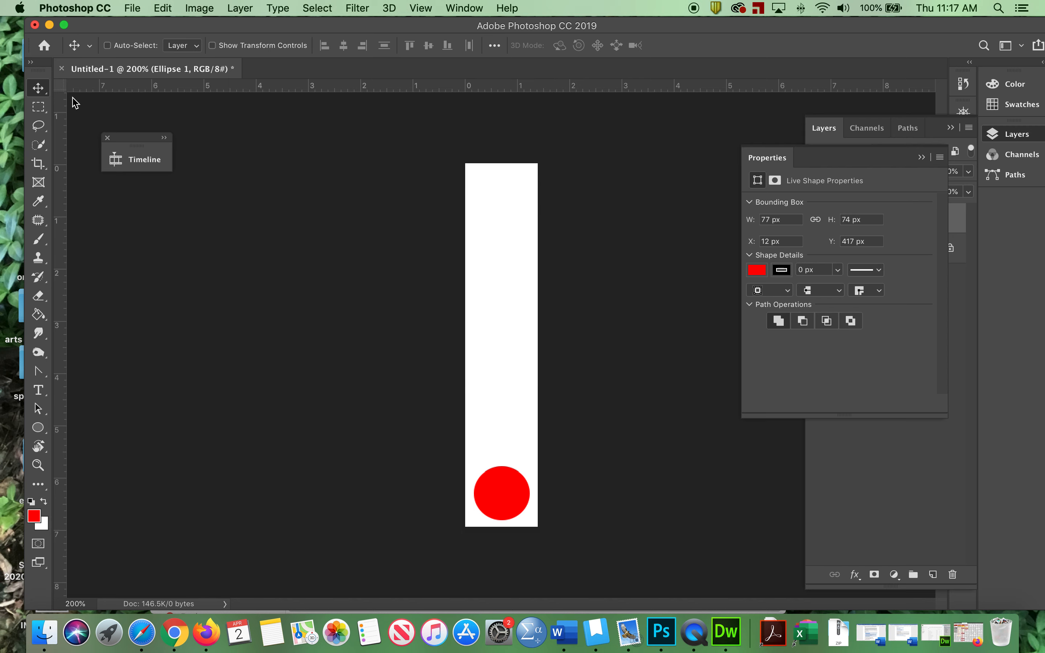
drag(497, 494, 501, 224)
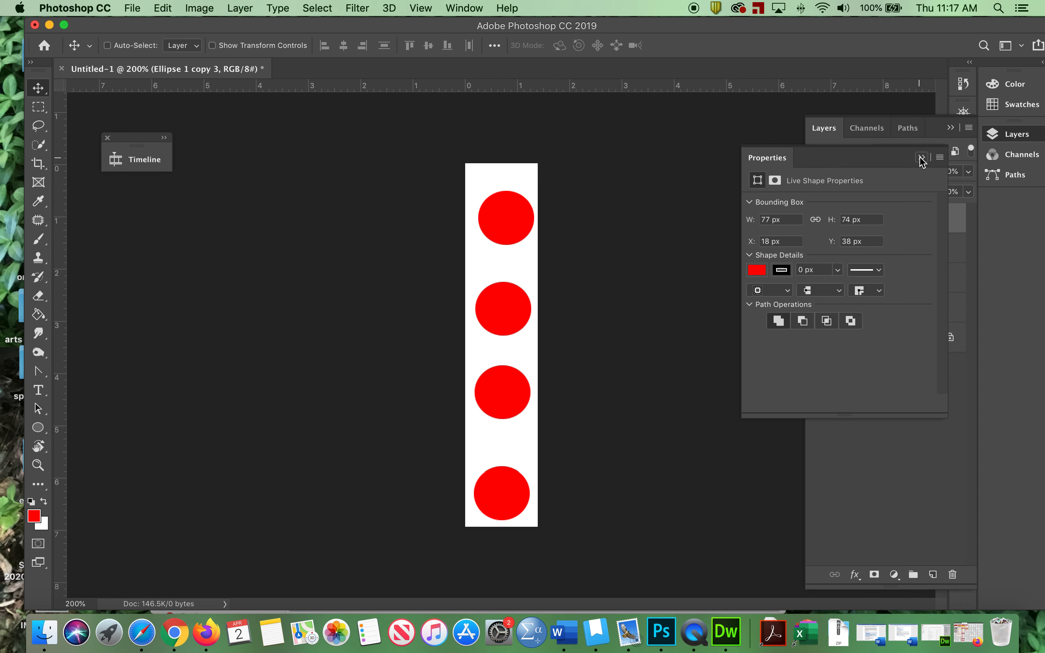
drag(822, 159, 710, 197)
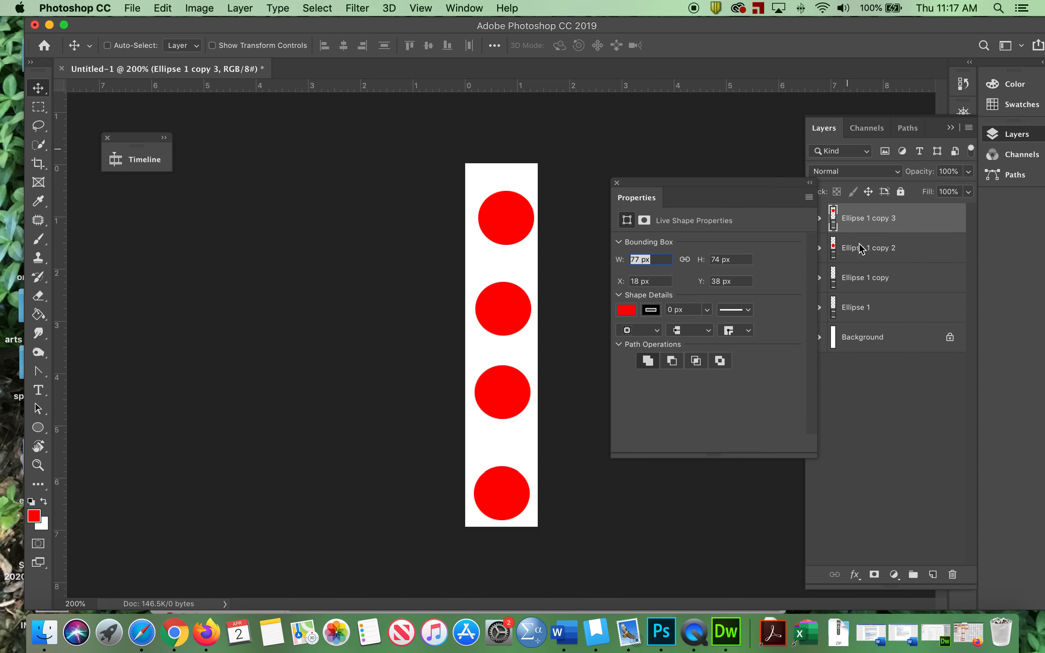
click(616, 182)
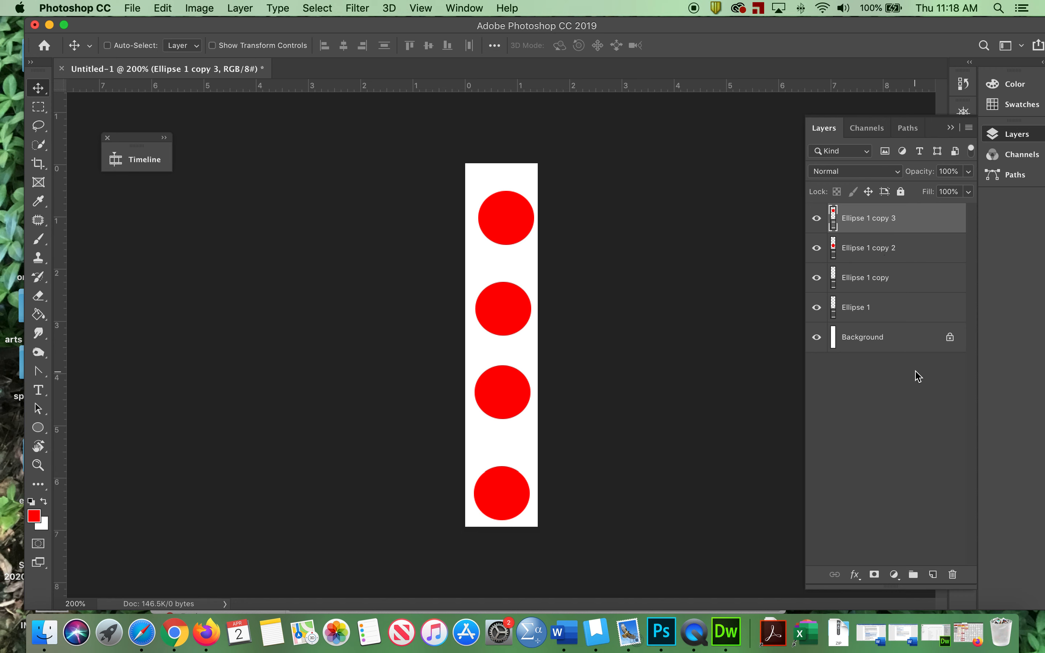
- Show the Timeline and create a frame animation, switching it to the video timeline and back to frames
click(463, 7)
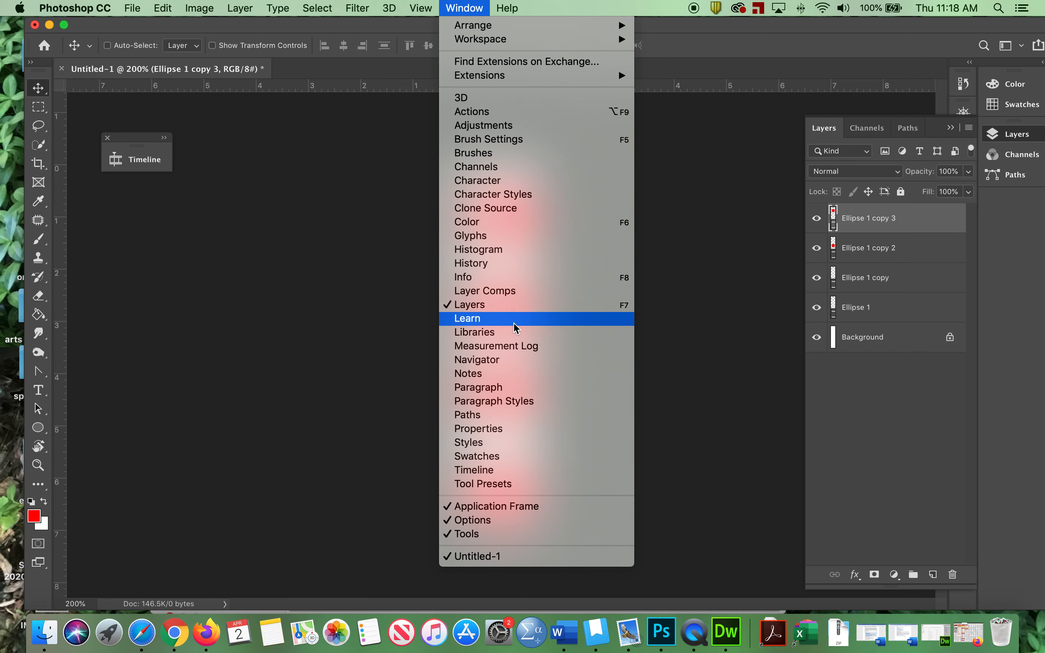
click(516, 470)
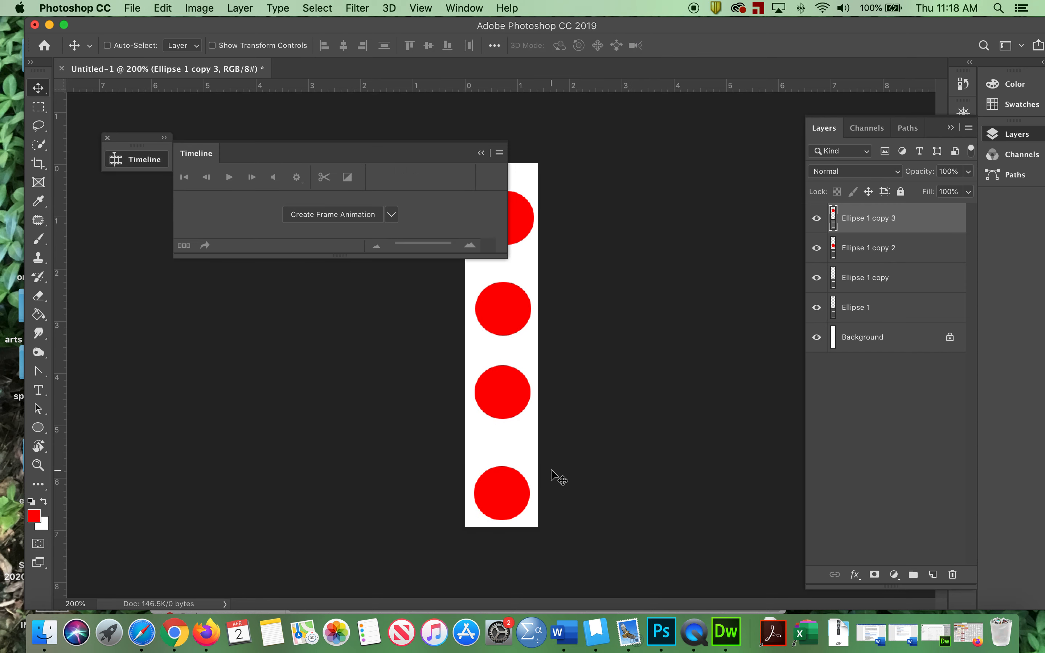
click(391, 215)
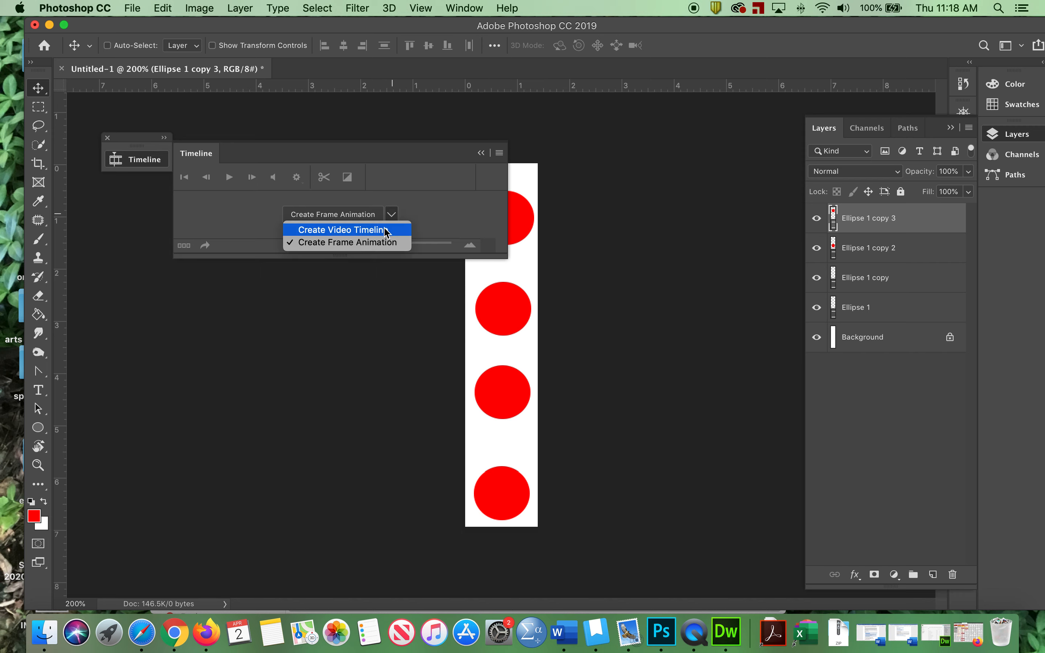
click(403, 185)
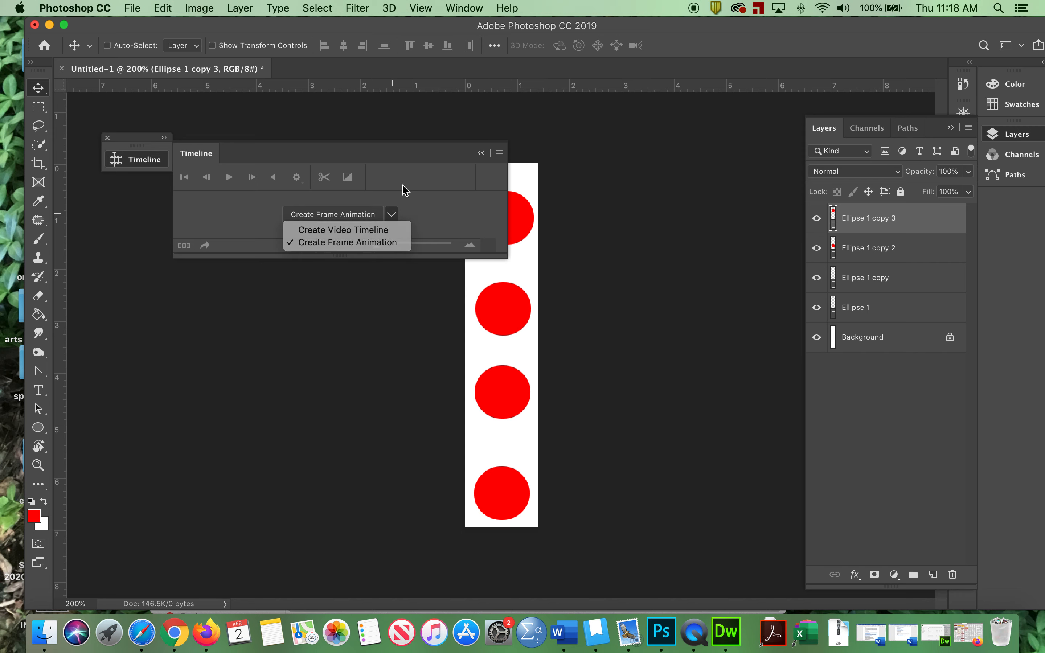
click(340, 216)
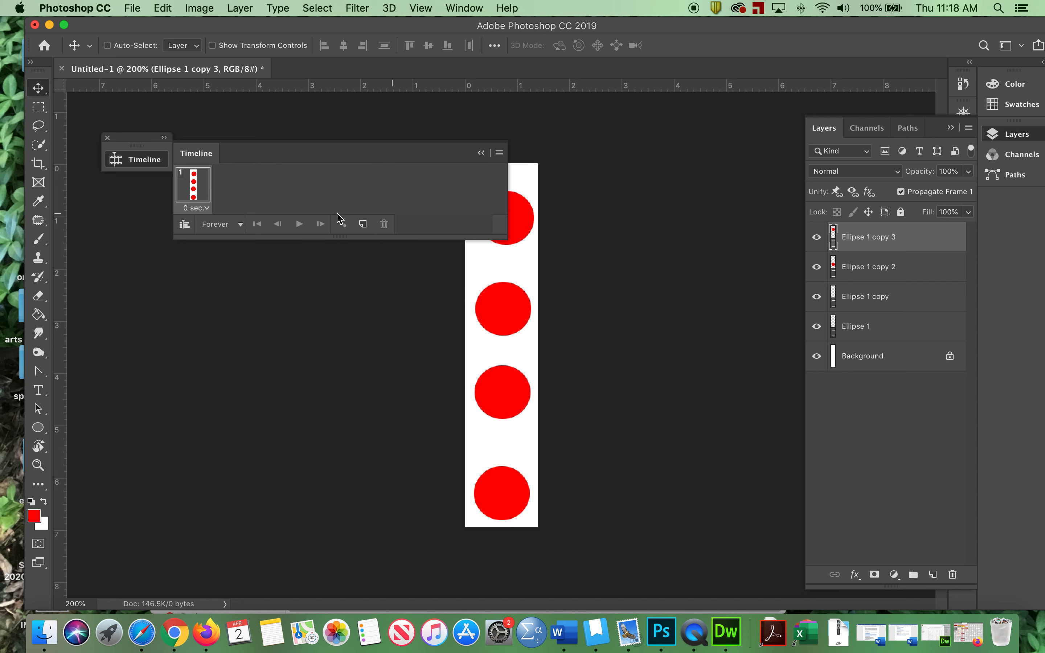
click(185, 225)
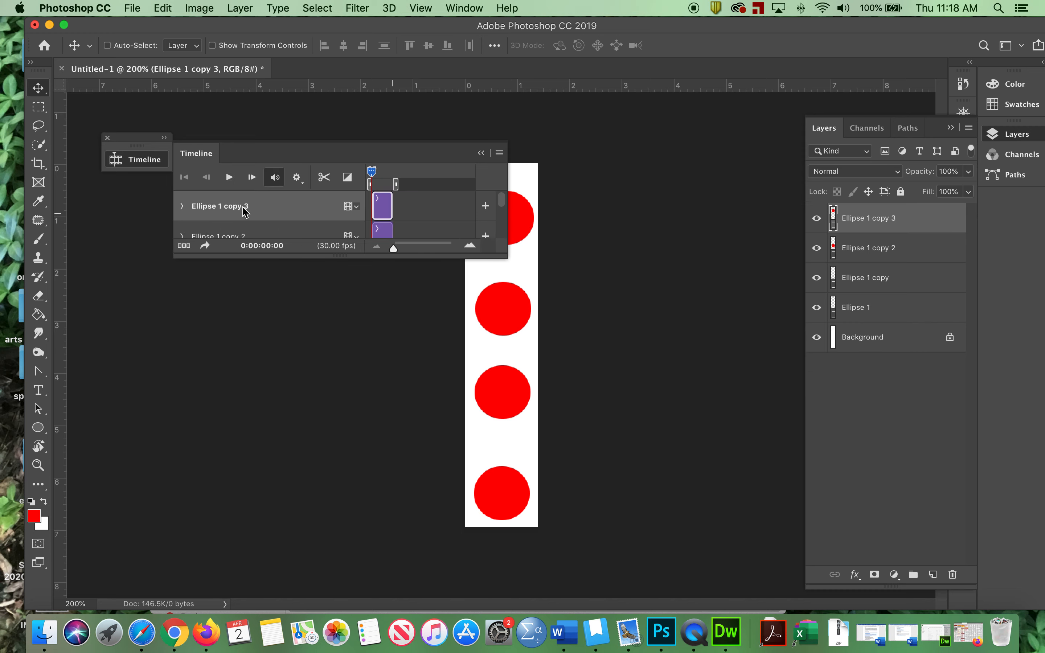
click(184, 246)
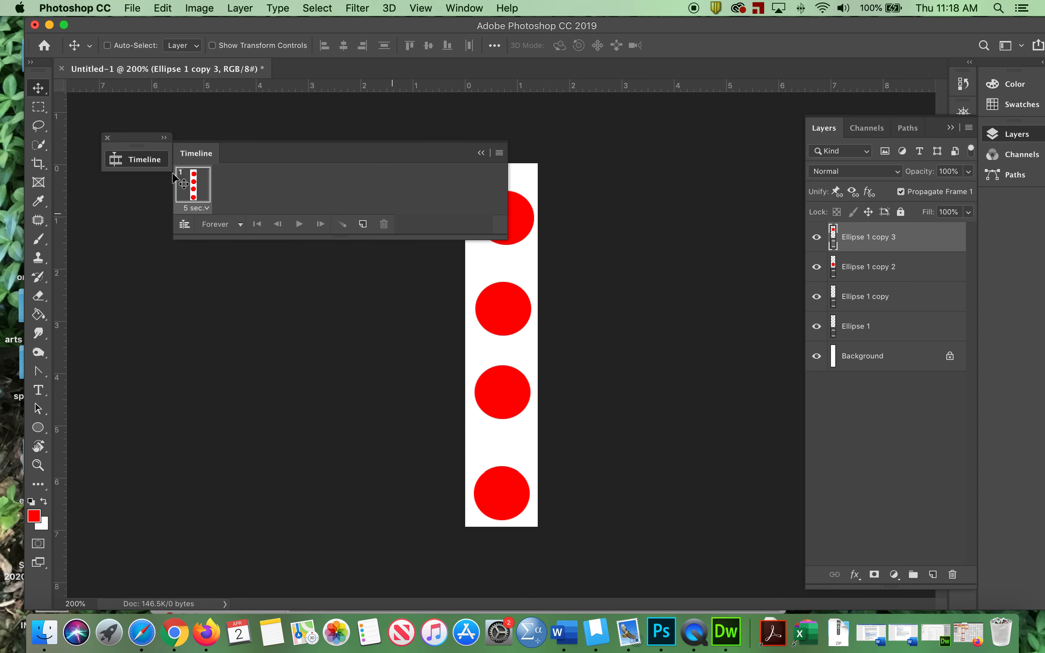
- Hide the layers Ellipse 1 copy 3, Ellipse 1 copy 2 and Ellipse 1 copy in the first frame
click(816, 238)
click(816, 266)
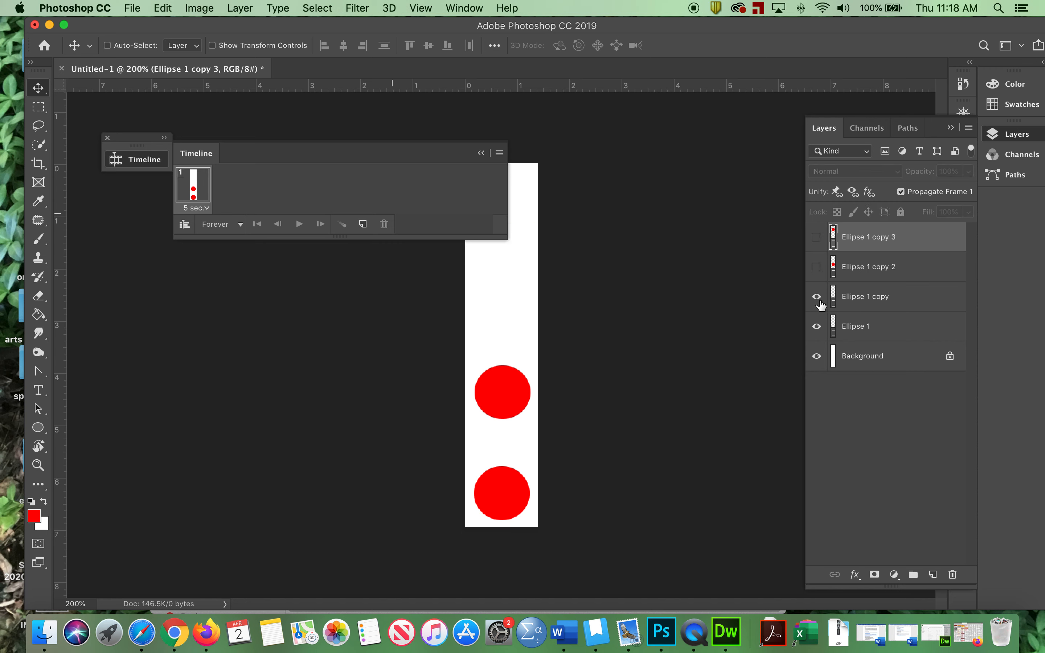
click(816, 296)
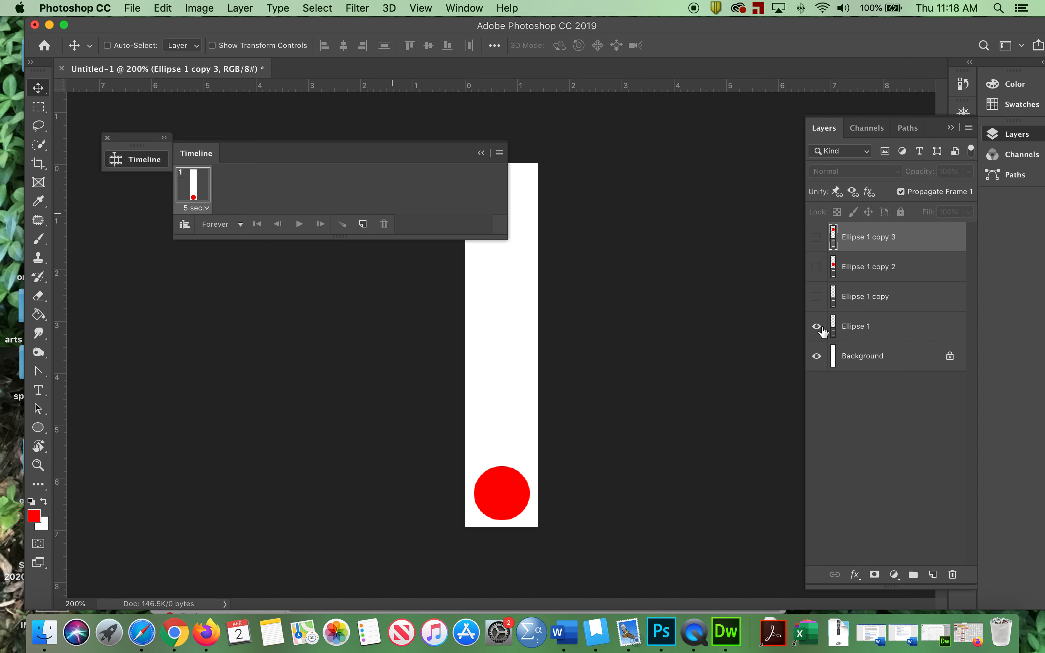
- Add a second frame showing only Ellipse 1 copy and a third showing only Ellipse 1 copy 2 above the background
click(363, 224)
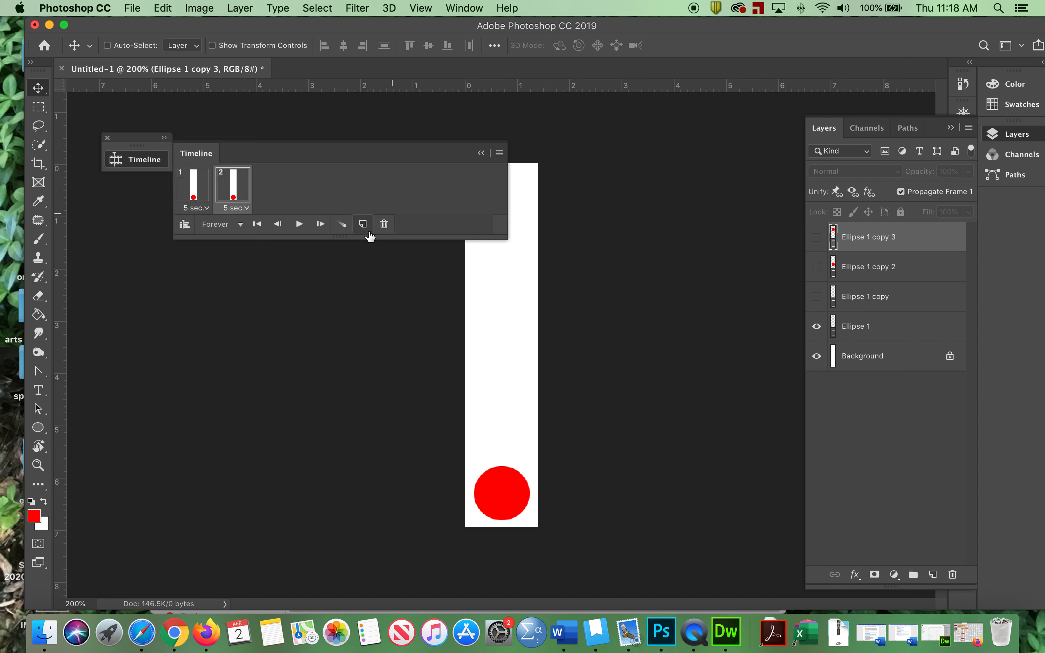
click(815, 326)
click(816, 296)
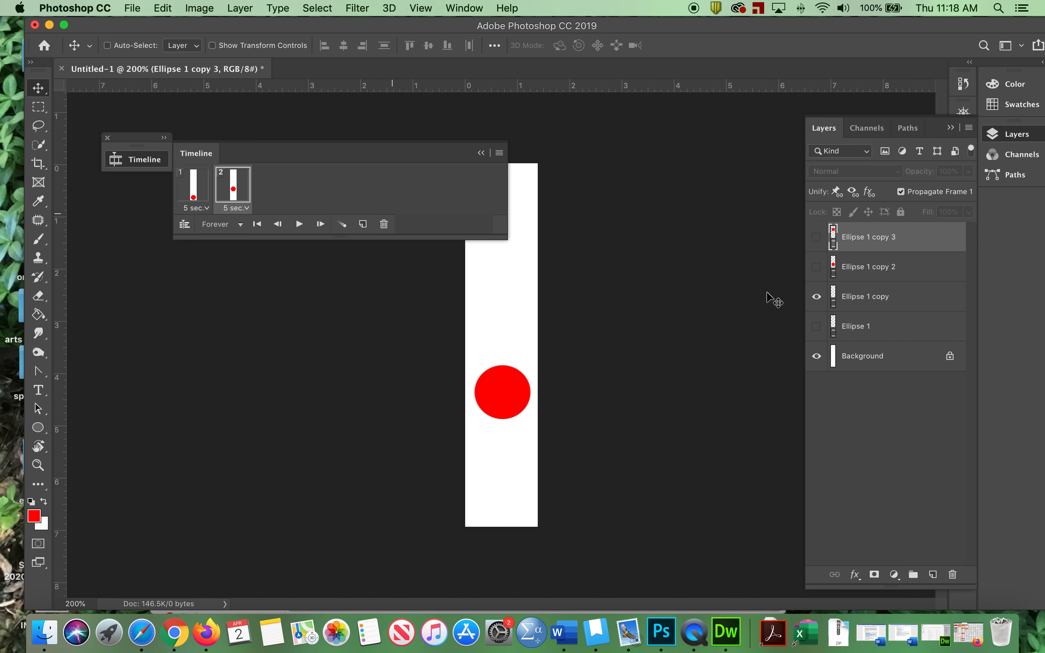
click(362, 224)
click(816, 296)
click(816, 266)
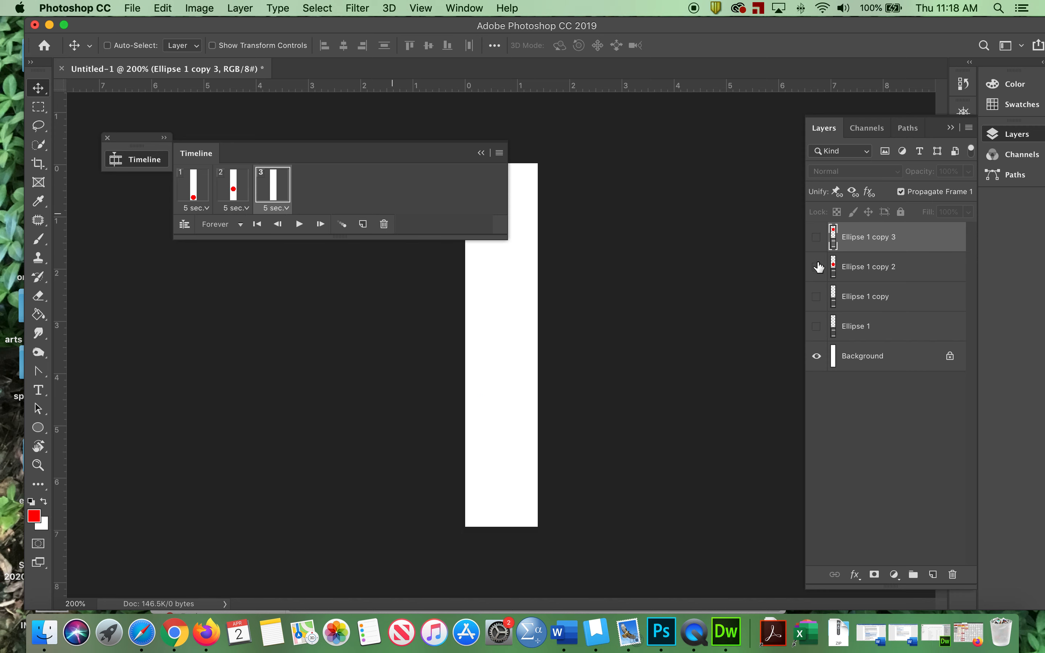
- Add a fourth frame with every circle hidden and a fifth frame showing only Ellipse 1 copy 3 above the background
click(363, 224)
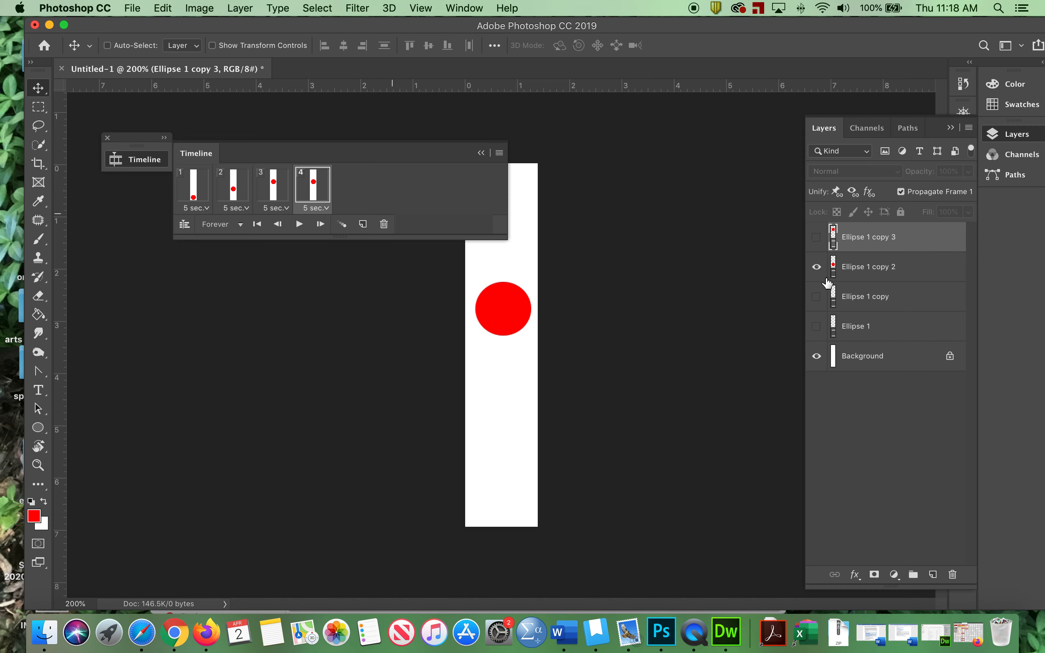
click(815, 267)
click(363, 224)
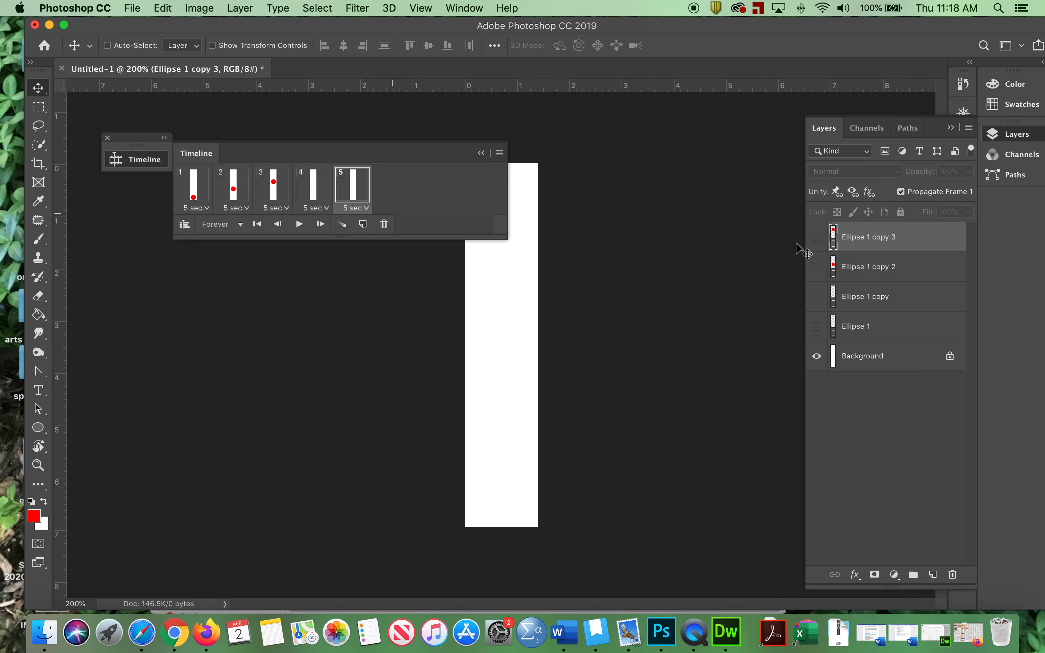
click(816, 237)
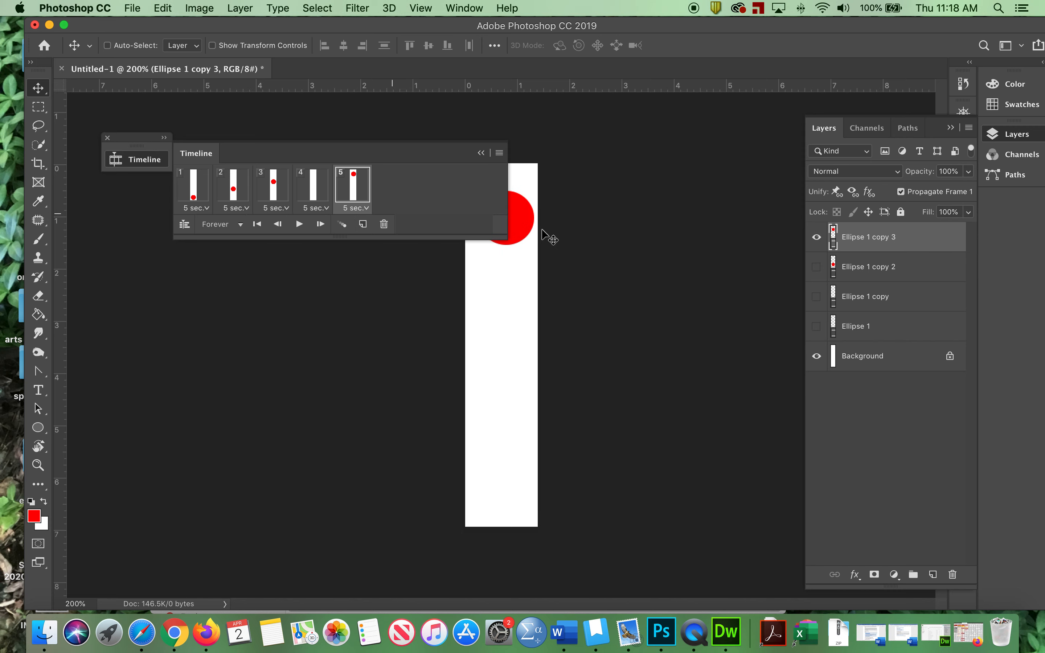
- Show Ellipse 1 copy 2 in the fourth frame and add a sixth frame after the fifth showing only Ellipse 1 copy 2 above the background
click(313, 181)
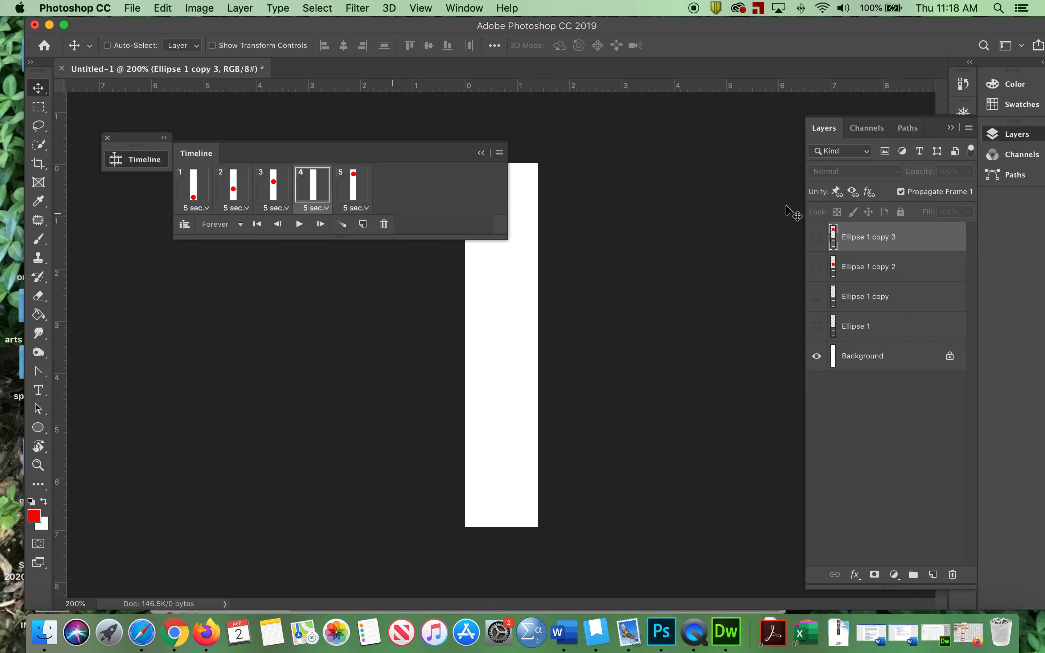
click(816, 267)
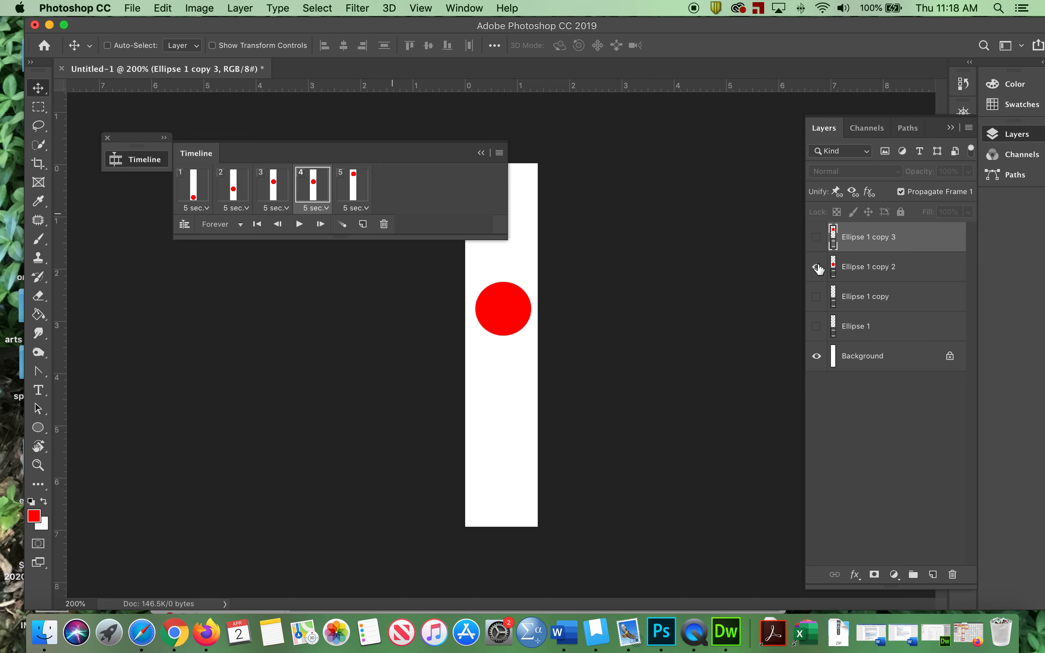
click(357, 199)
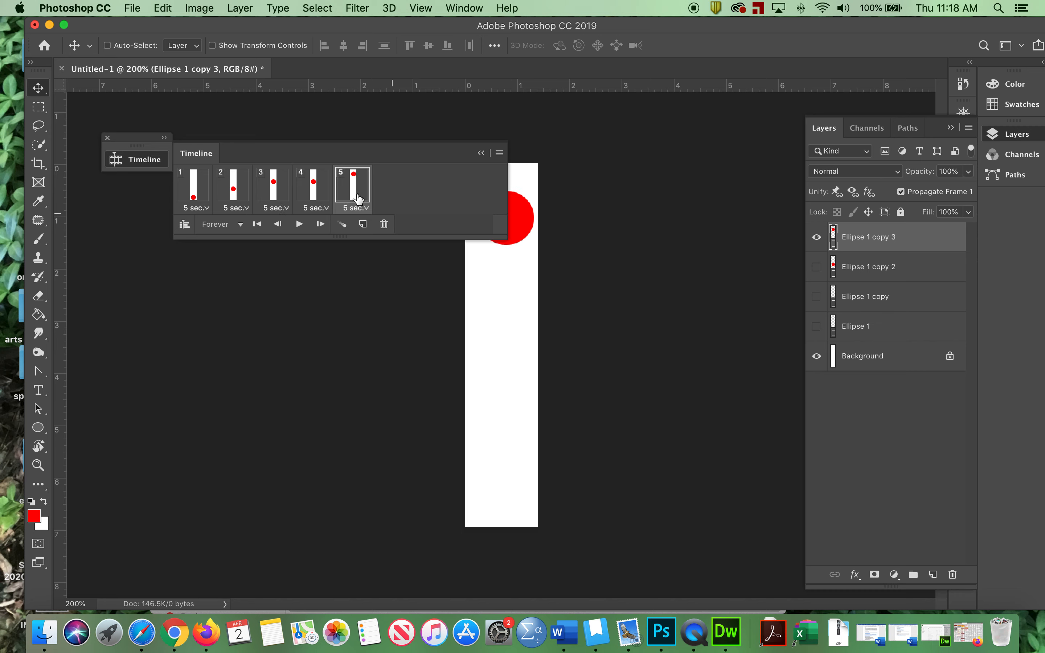
click(363, 224)
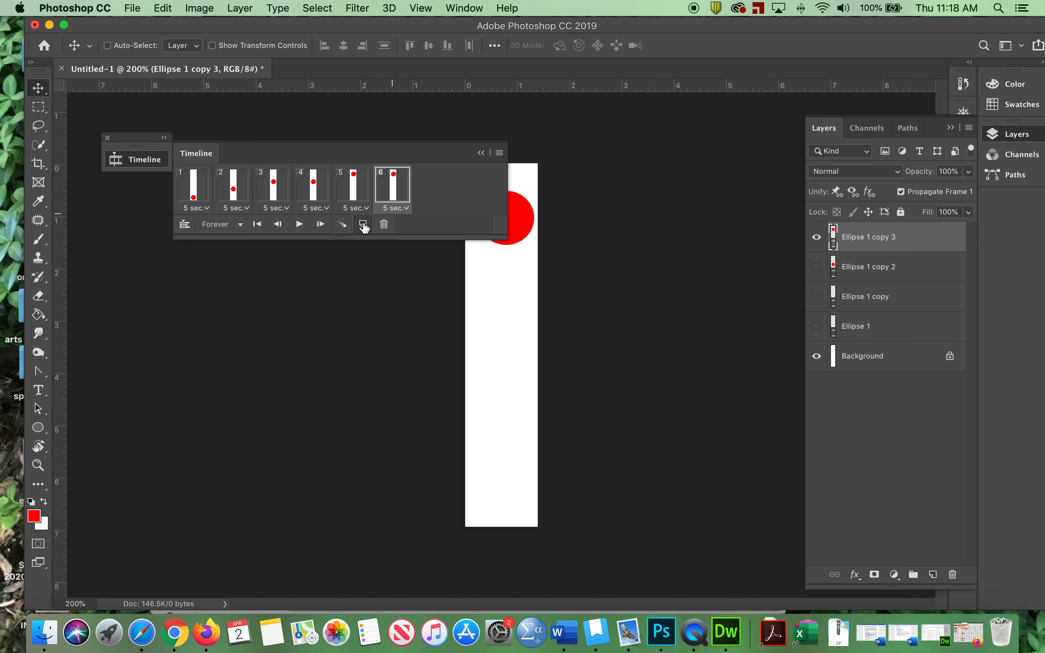
click(816, 242)
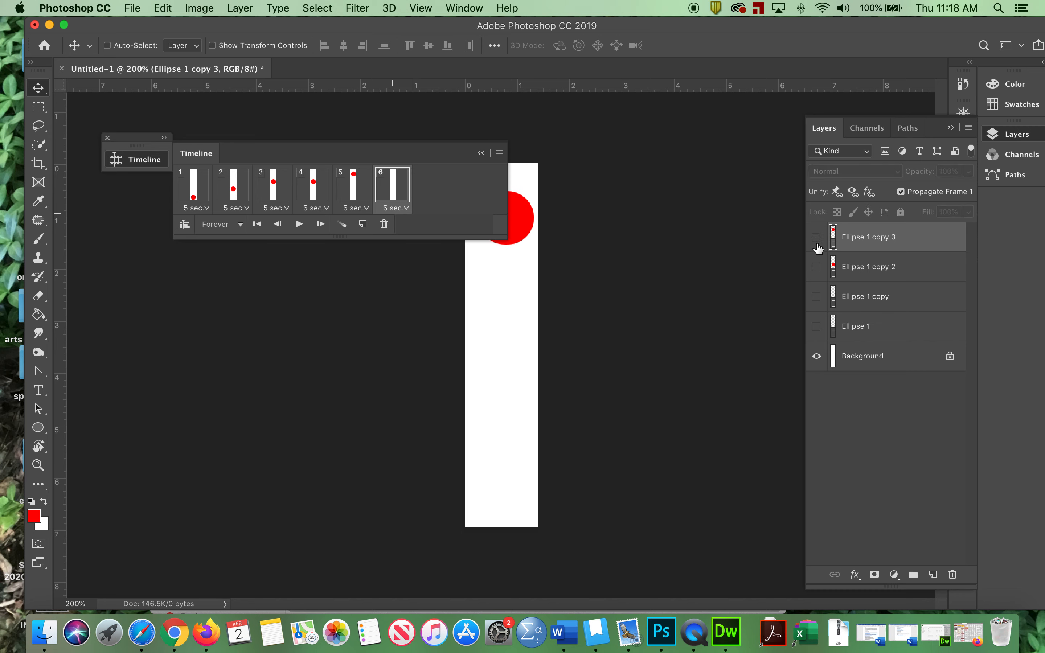
click(817, 267)
- Add a seventh frame showing only Ellipse 1 copy above the background
click(361, 225)
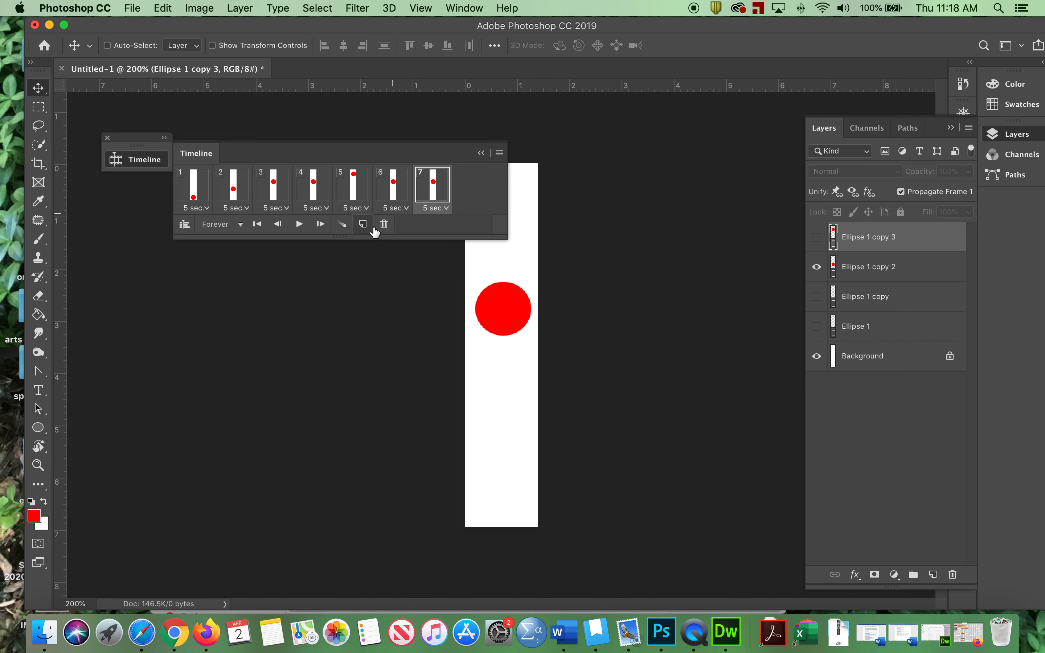
click(816, 266)
click(816, 296)
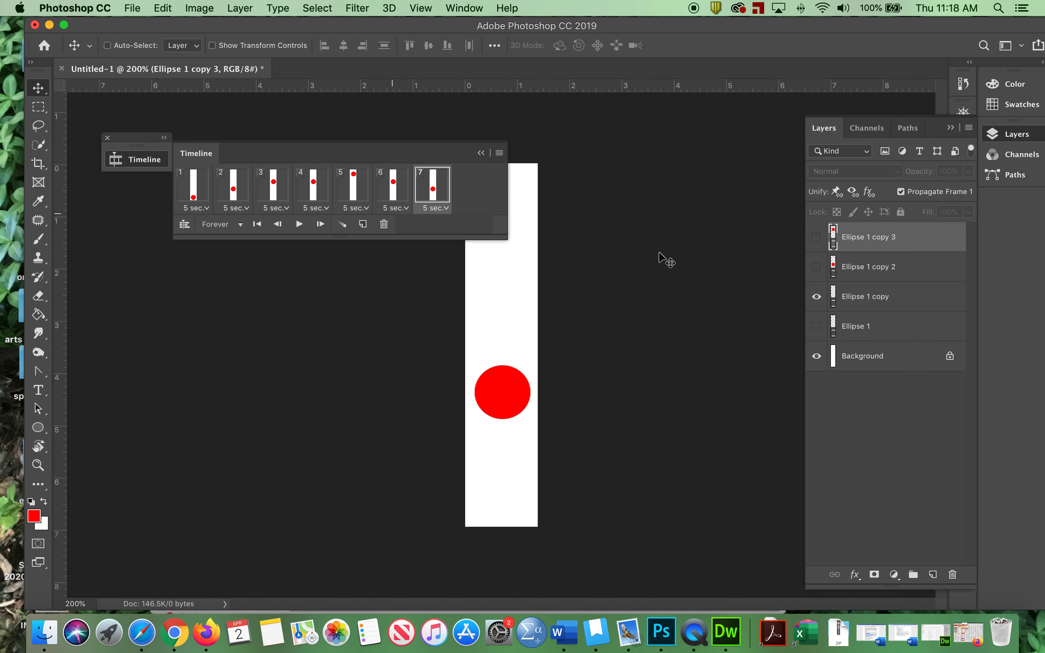
click(363, 224)
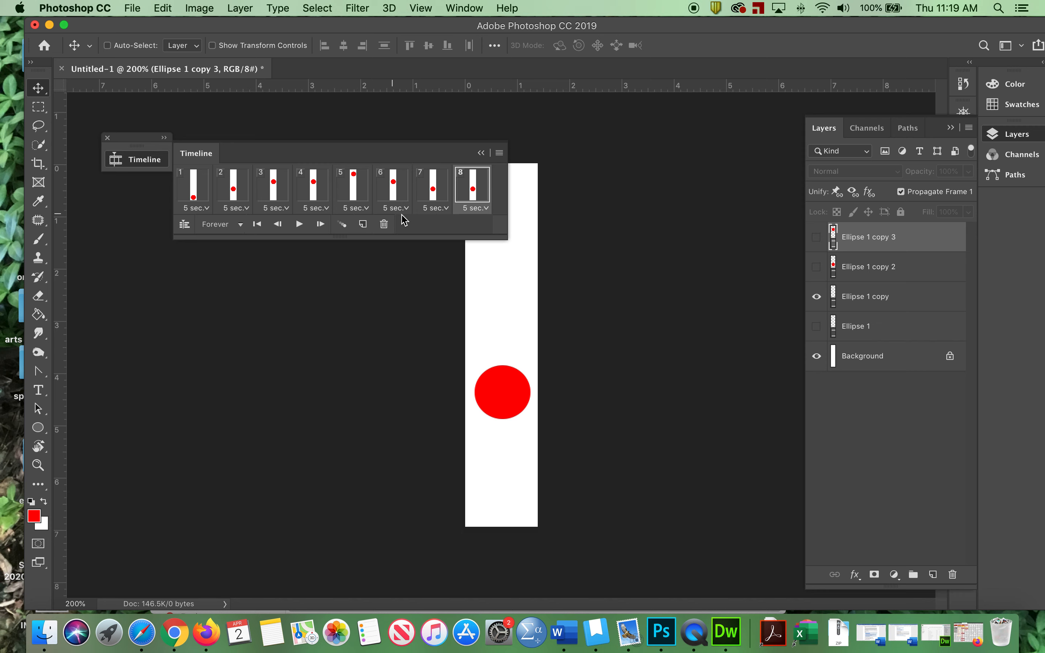
click(383, 225)
click(632, 228)
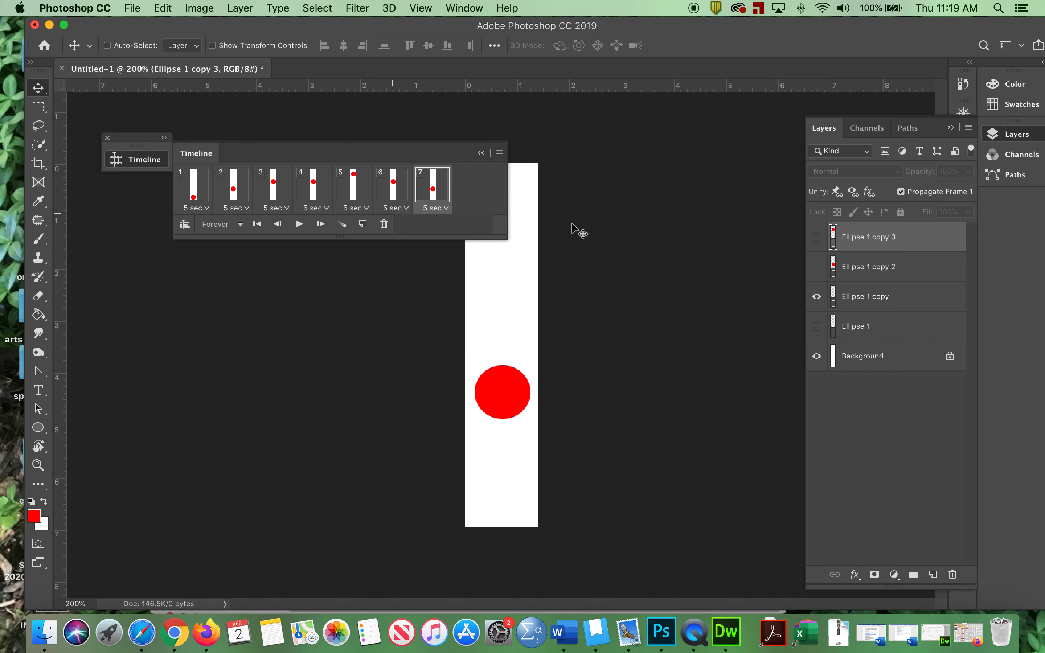
- Play the animation and move the Timeline clear of the canvas artwork
click(299, 224)
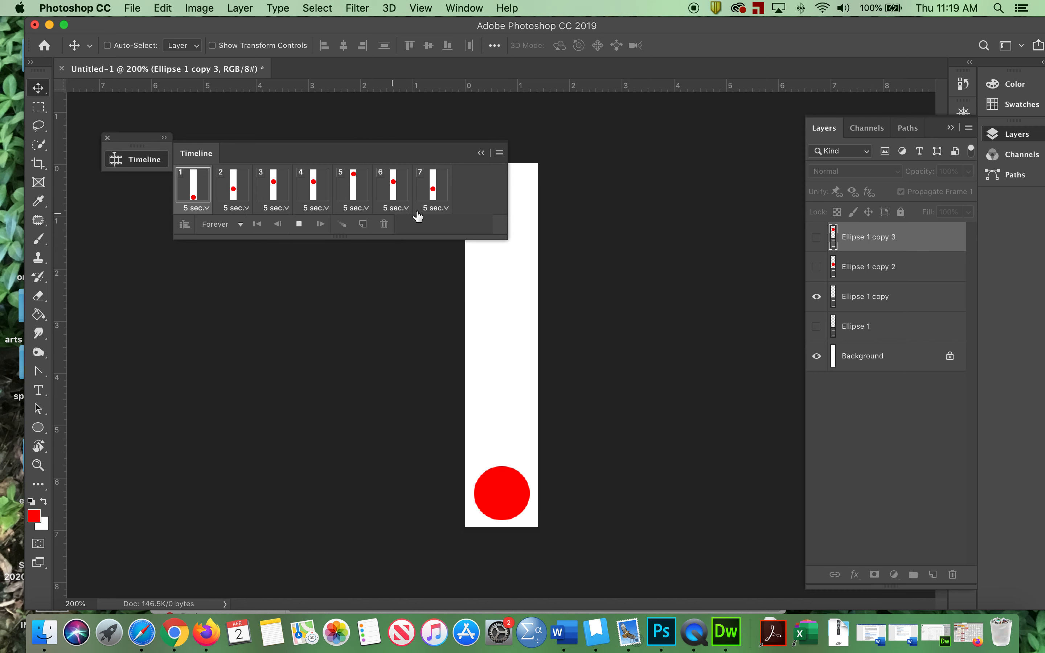
drag(256, 152, 119, 154)
- Set the delay of all seven frames to No delay
click(136, 208)
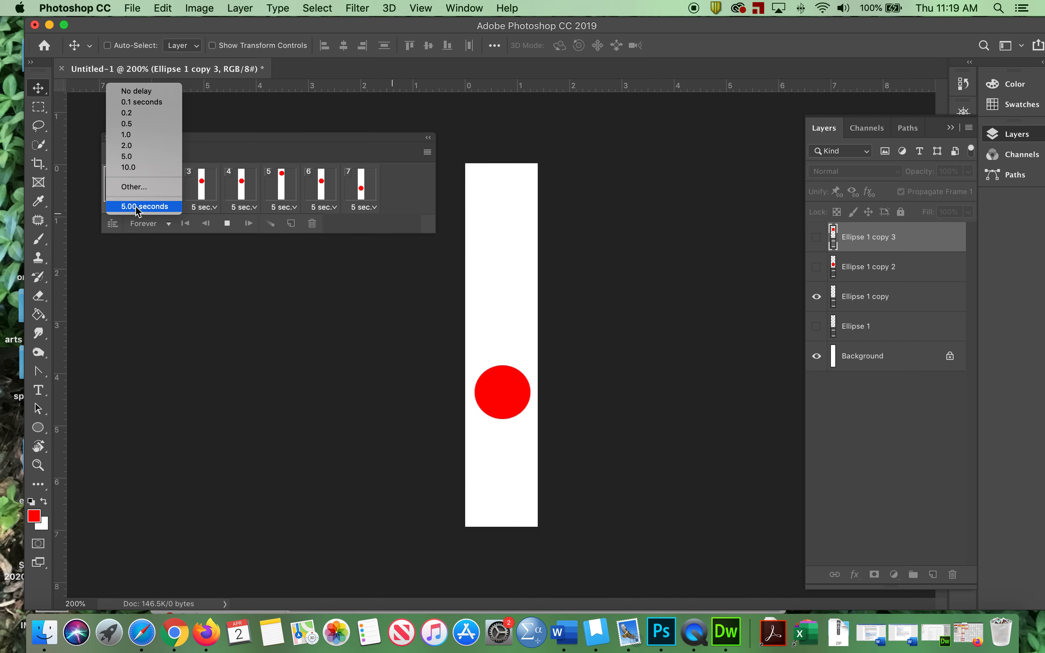
click(149, 92)
click(175, 207)
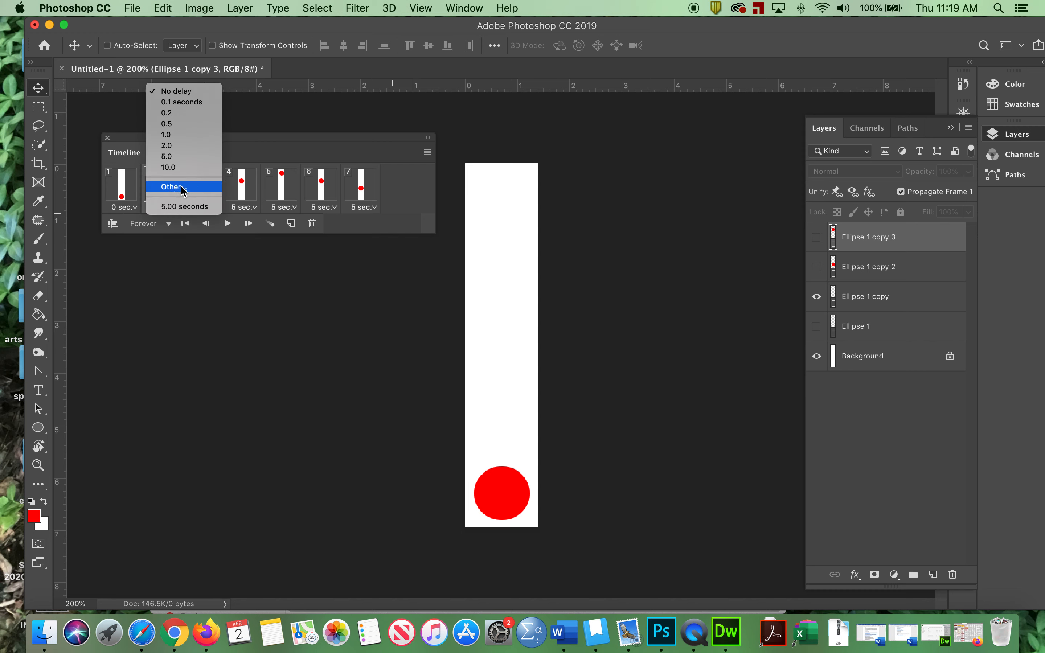
click(191, 91)
click(203, 207)
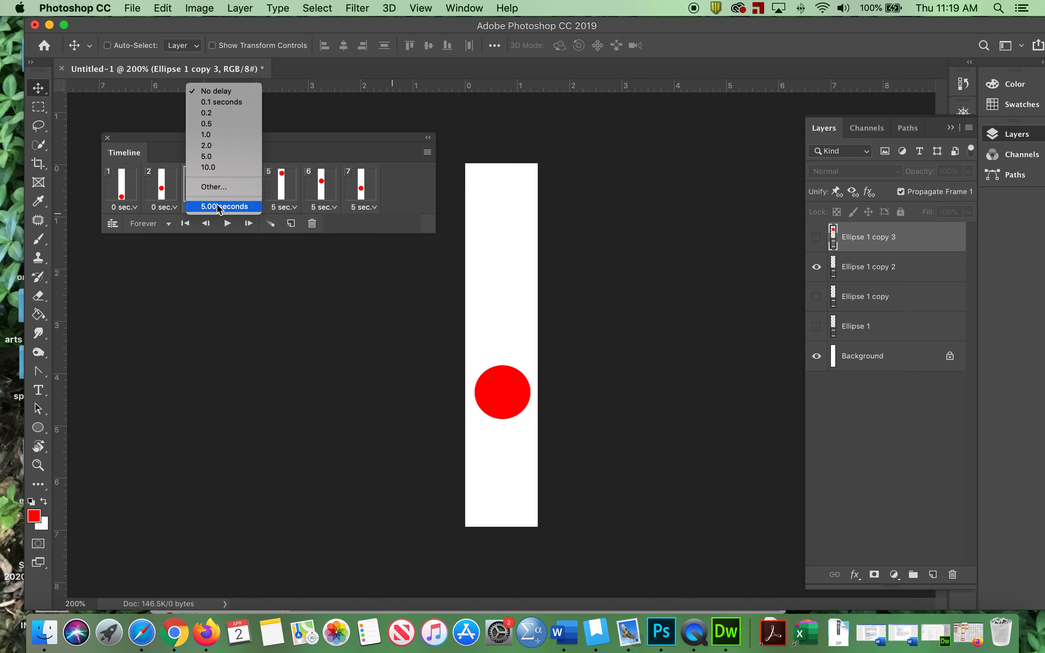
click(215, 90)
click(242, 207)
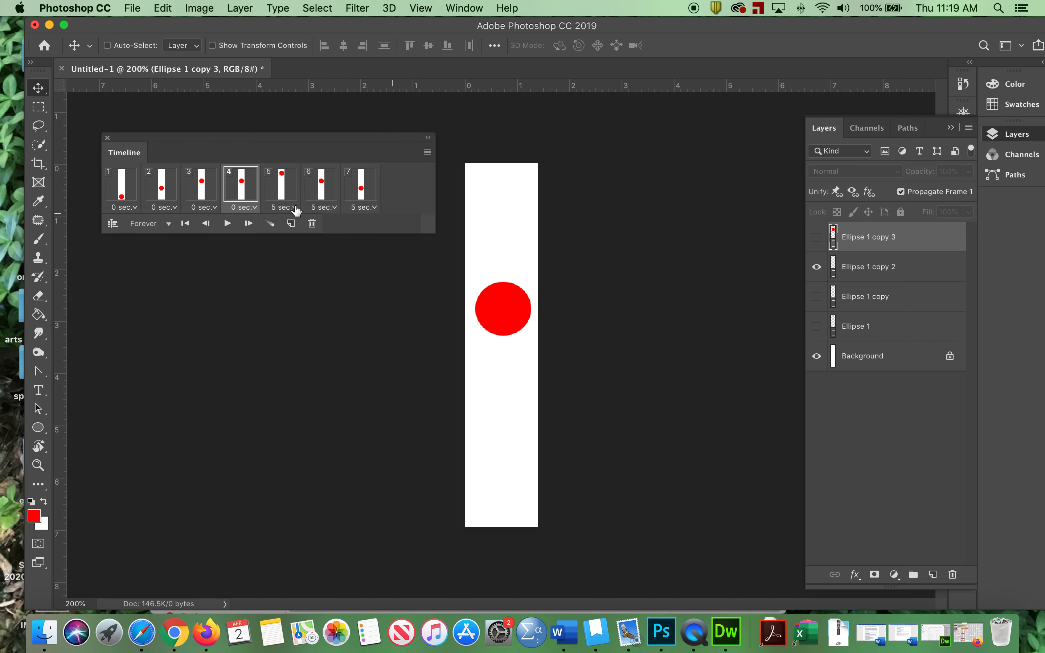
click(296, 207)
click(304, 92)
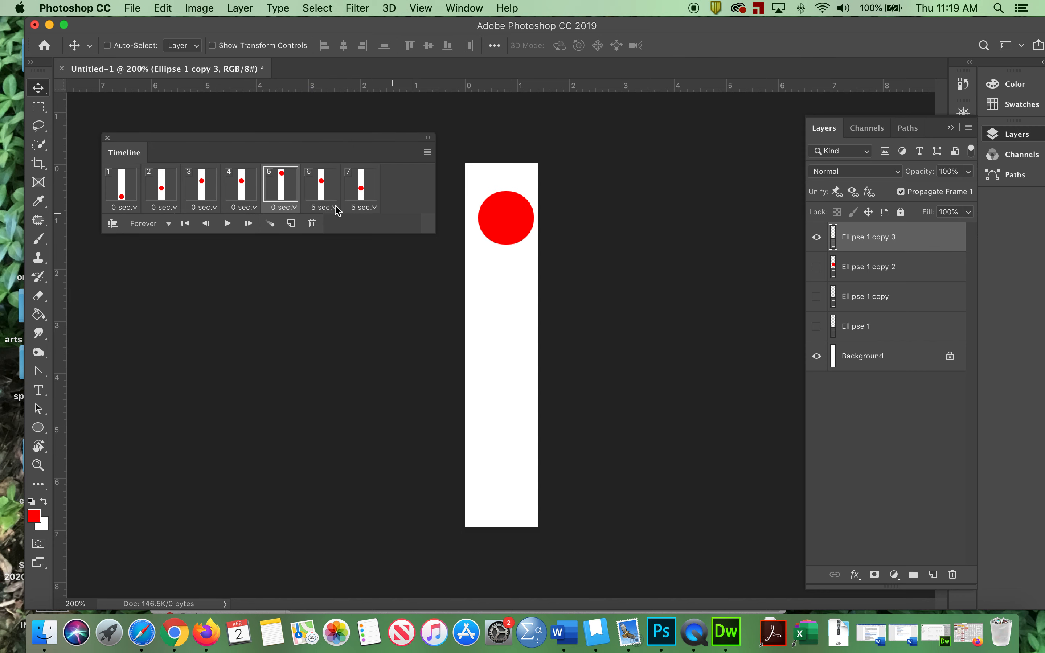
click(335, 208)
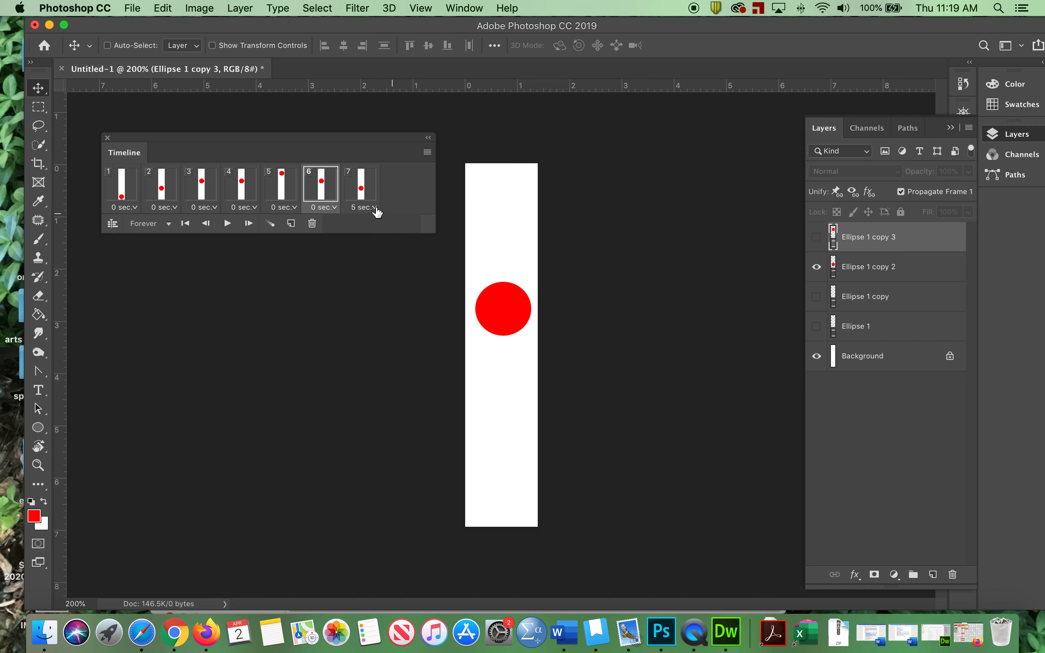
click(374, 208)
click(375, 91)
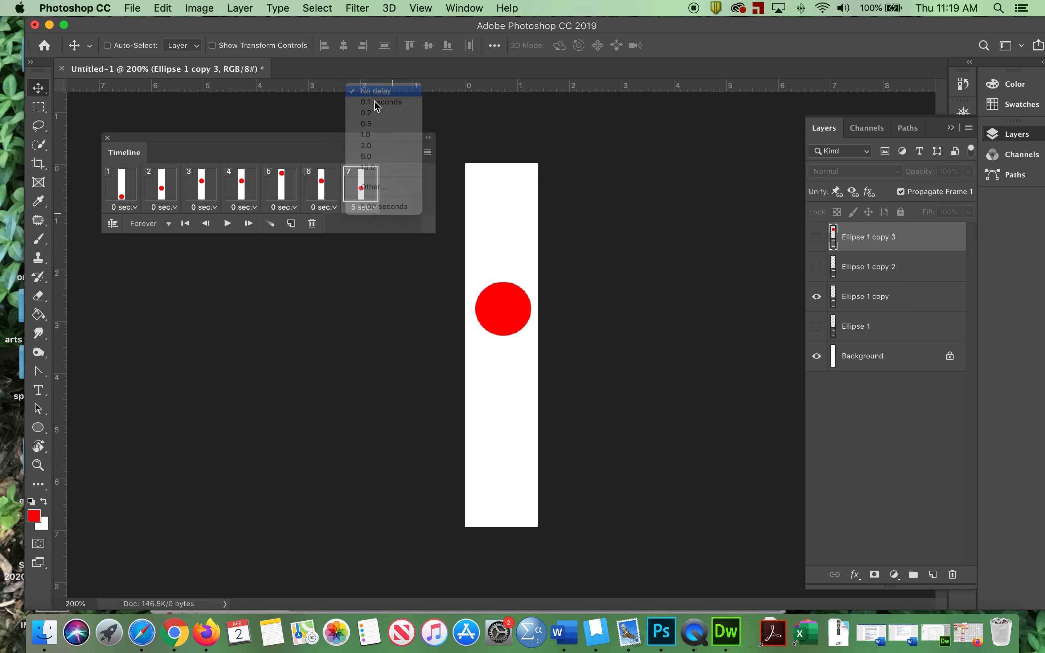
- Preview the animation and set the first frame's delay to 0.2 seconds
click(228, 224)
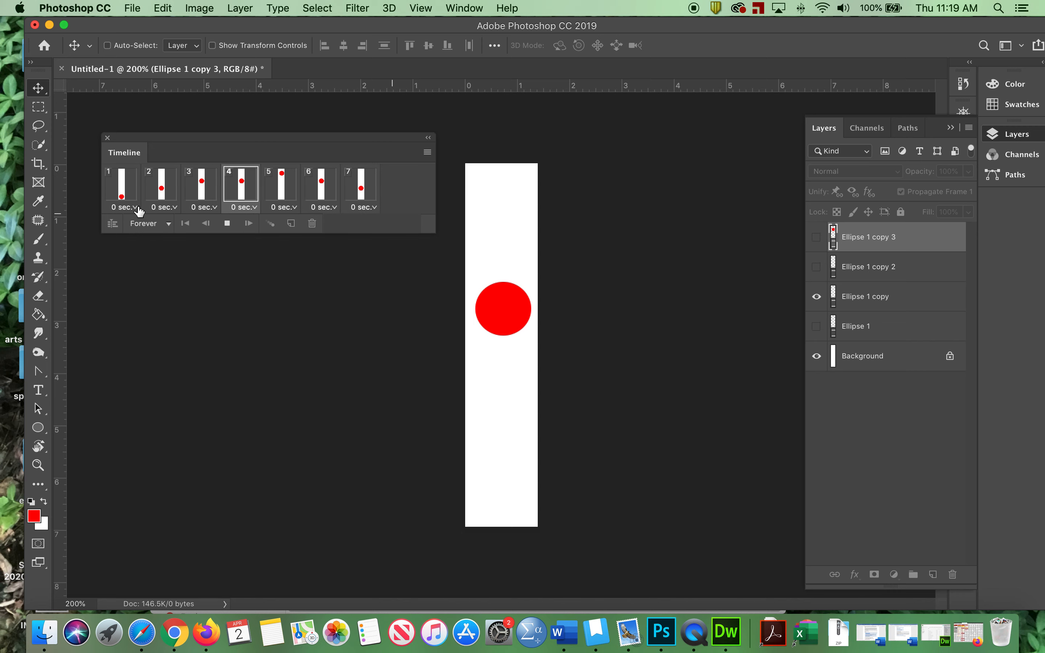
click(227, 223)
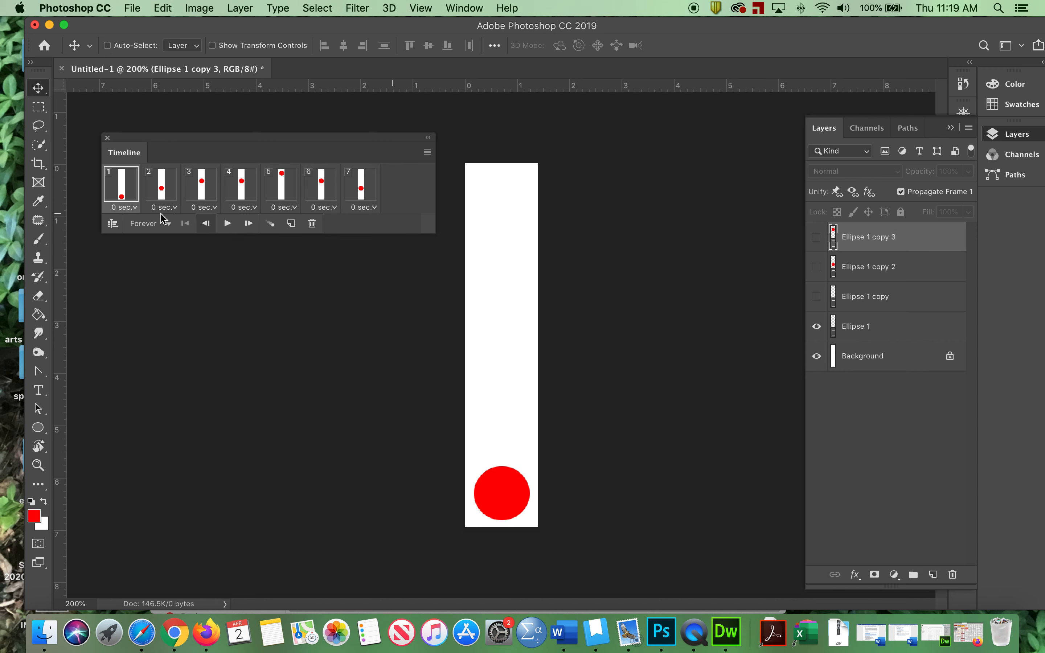
click(139, 210)
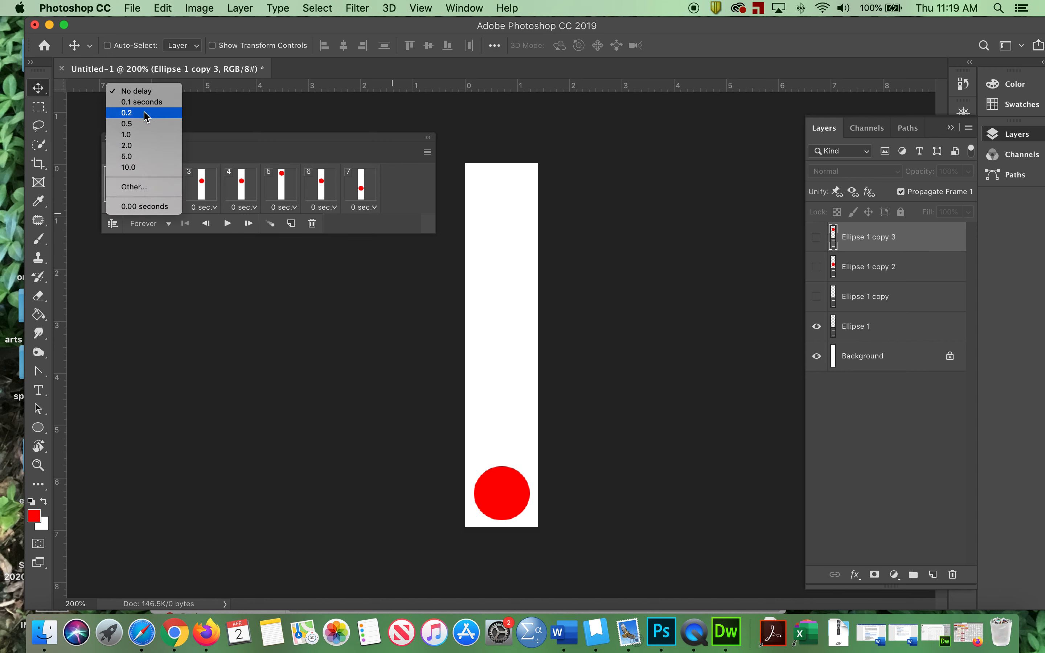
click(146, 113)
- Set the animation's loop count to 10 times and play it back to check the motion
click(227, 223)
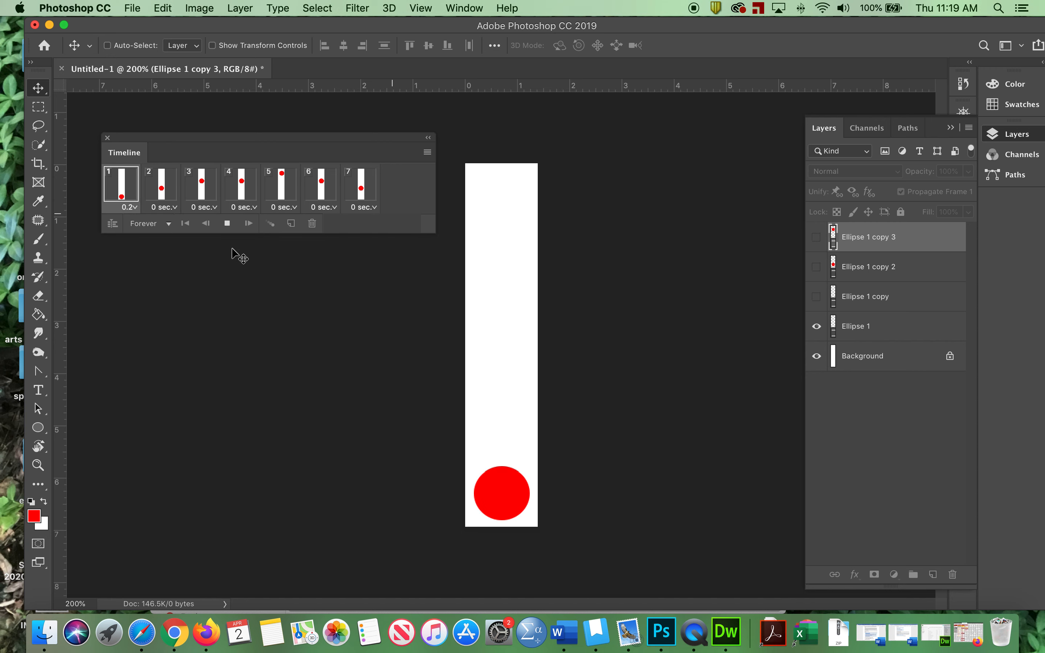
click(168, 224)
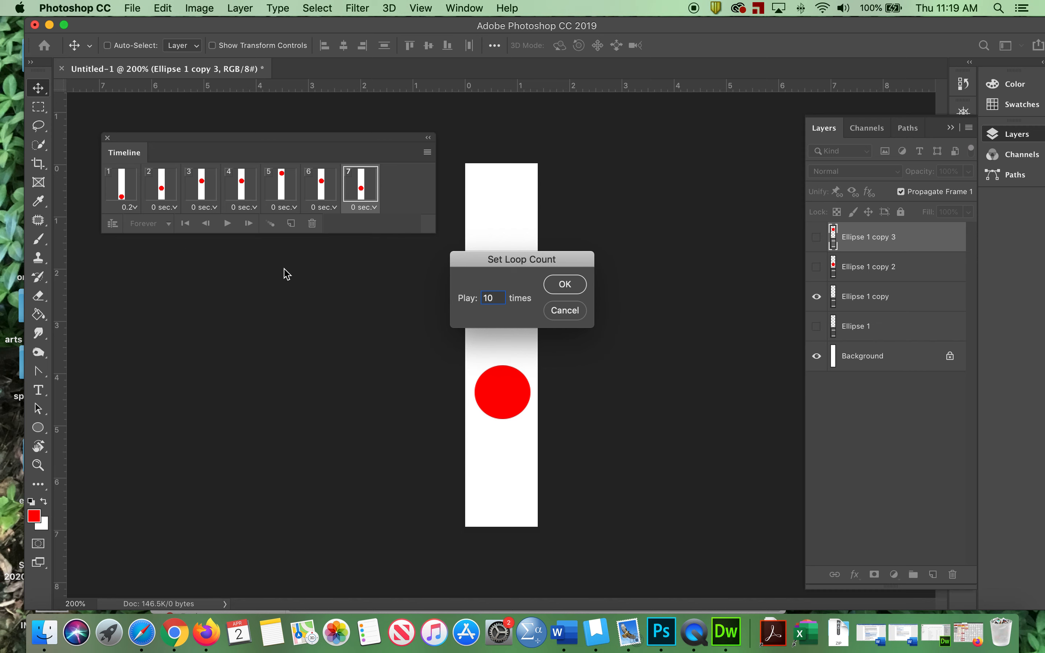
click(565, 285)
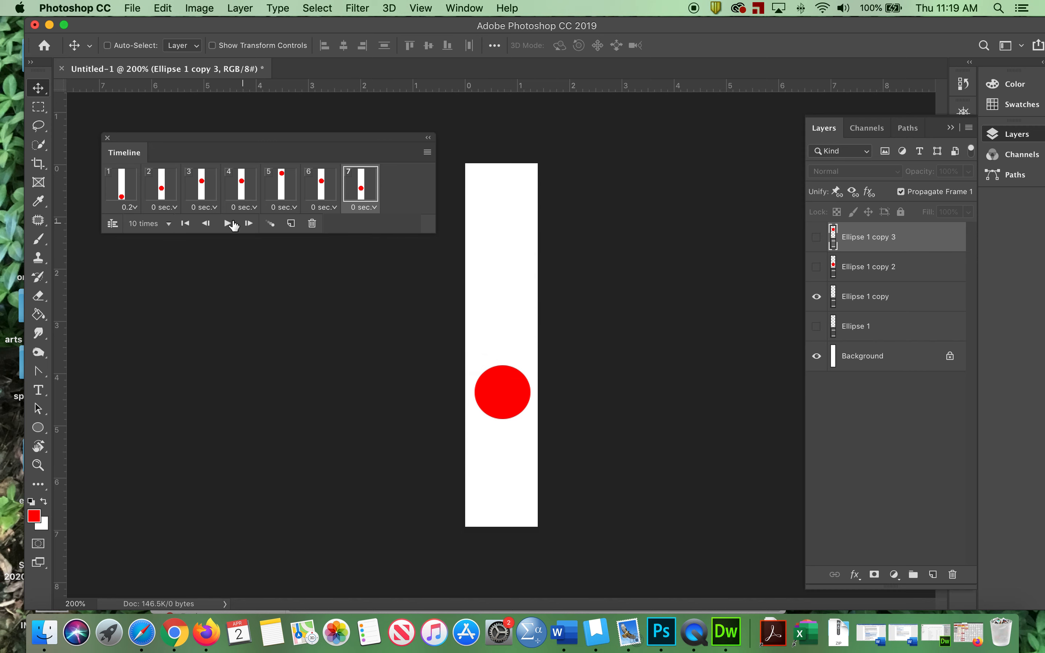
click(228, 223)
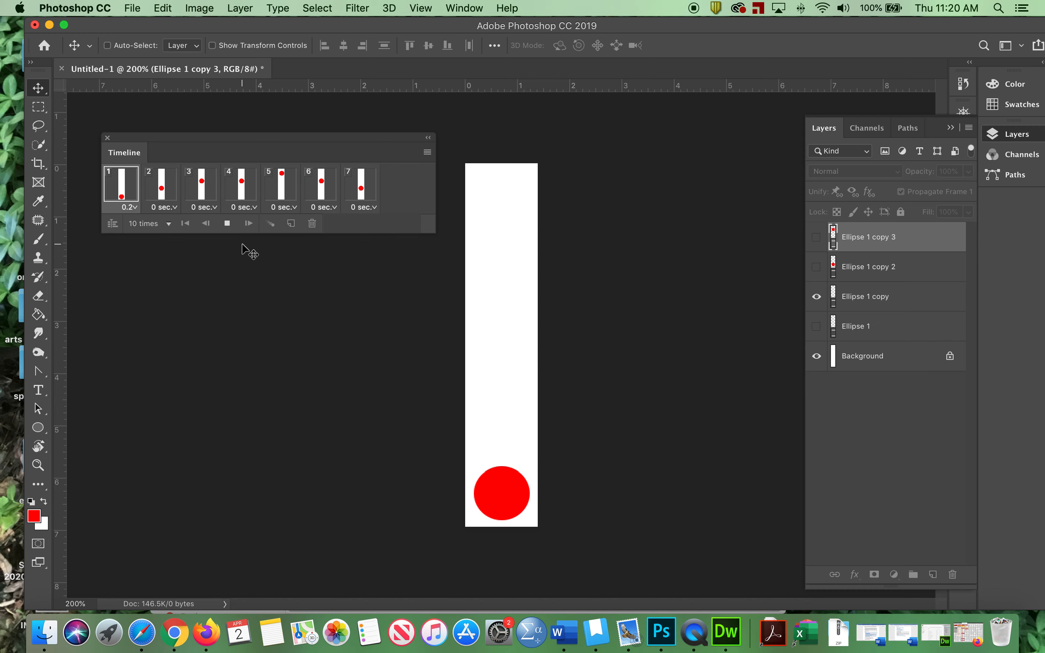
click(229, 224)
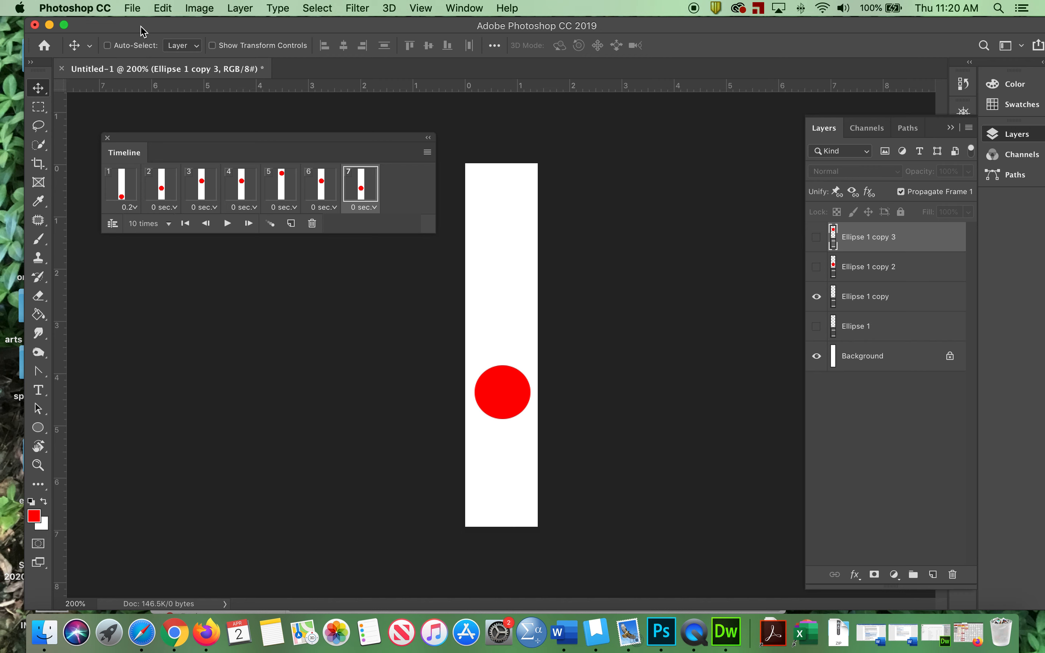
- Export the animation with Save for Web (Legacy) using the GIF 128 Dithered preset
click(135, 7)
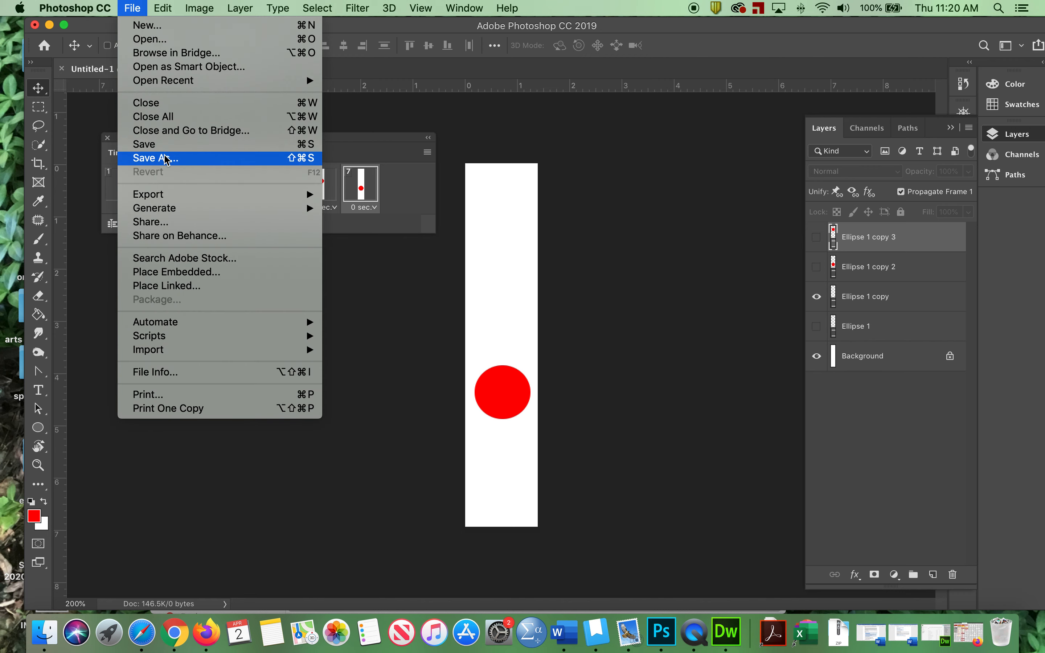
mouse_move(172, 199)
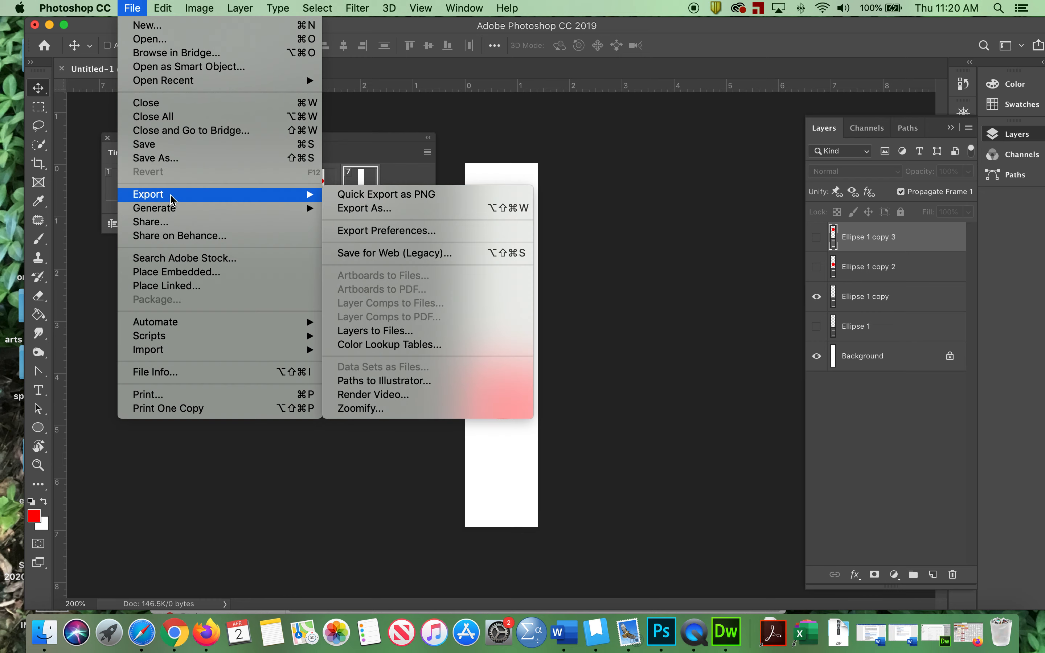
click(430, 254)
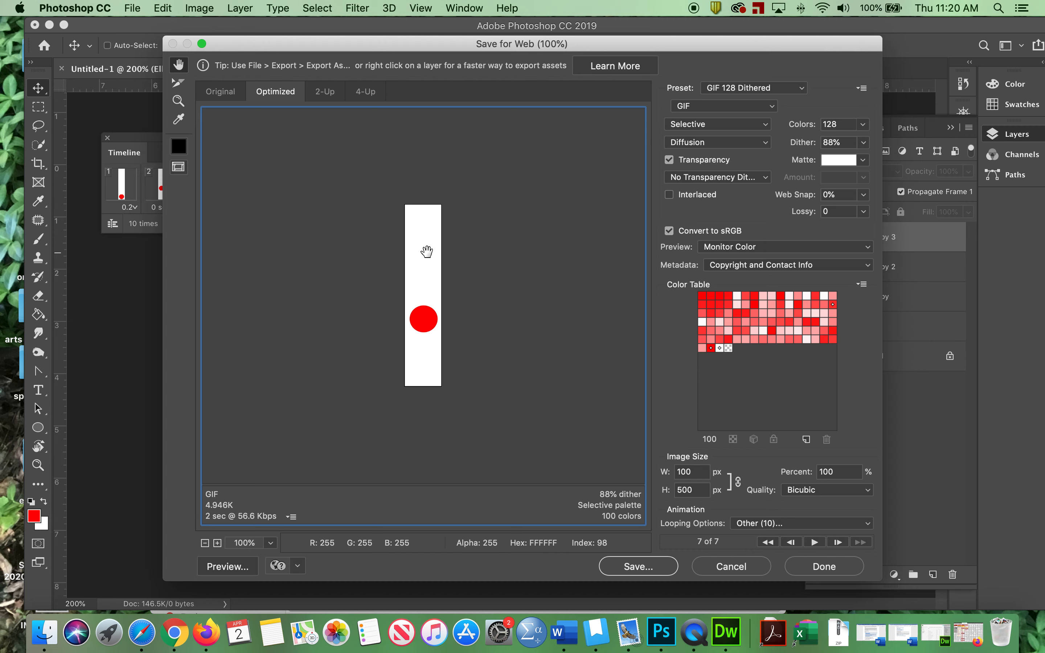
click(733, 88)
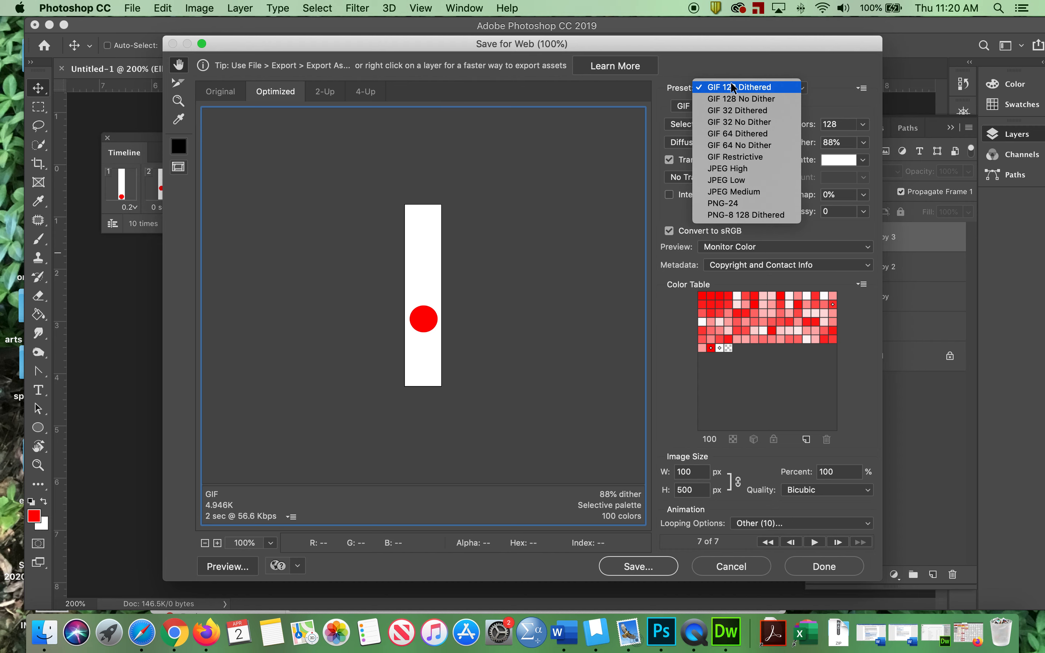
click(734, 88)
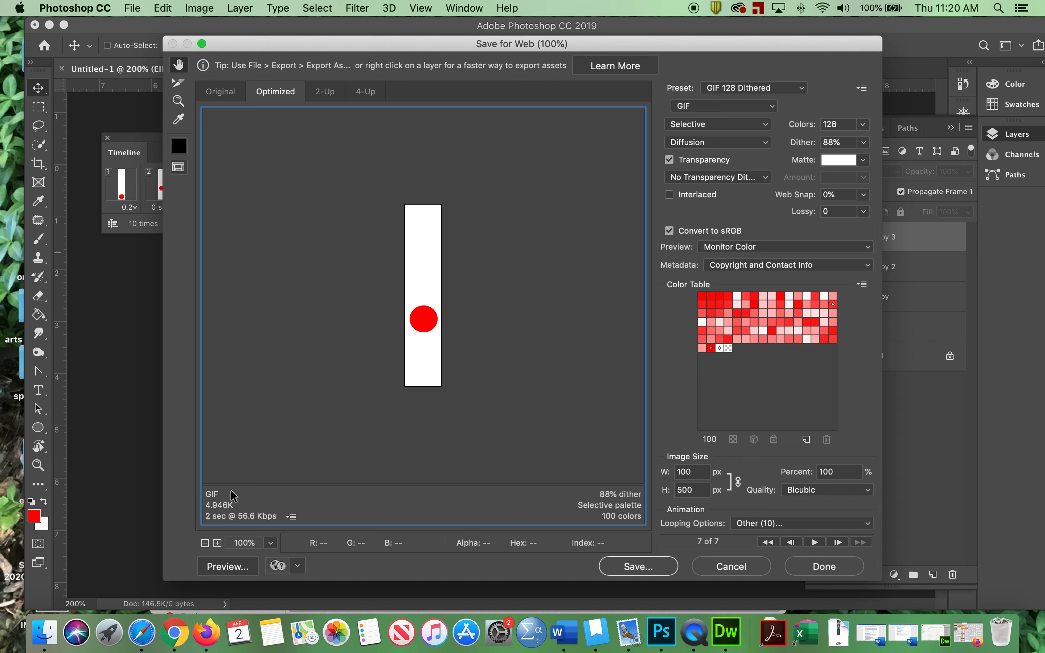
- Save the optimized GIF, choosing the images folder inside web/tut5-animation as its destination
click(626, 566)
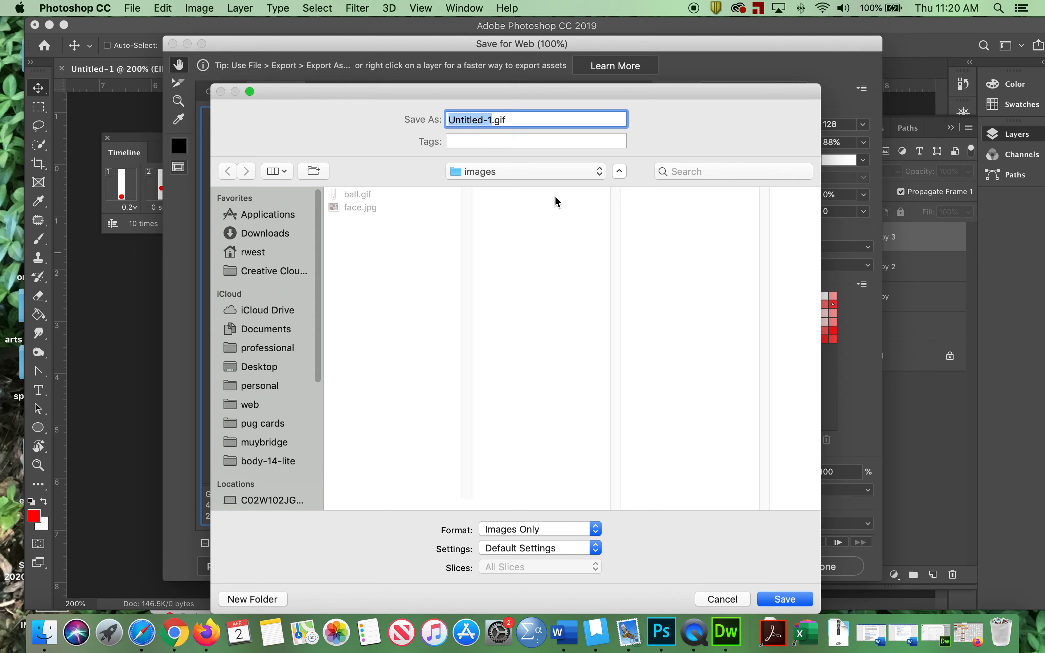
click(522, 172)
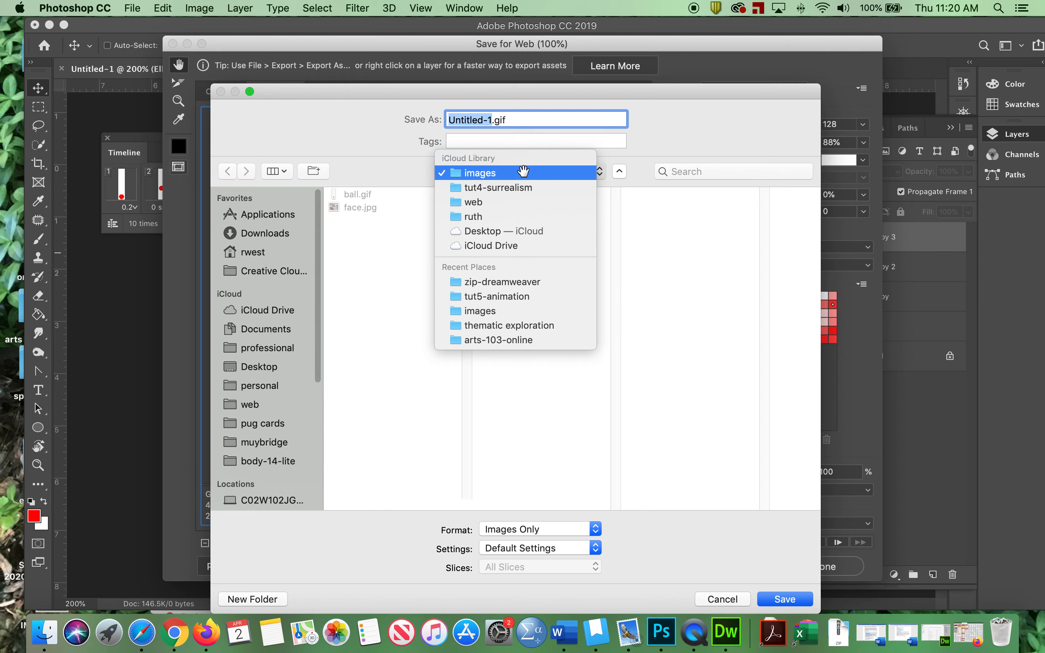
click(517, 203)
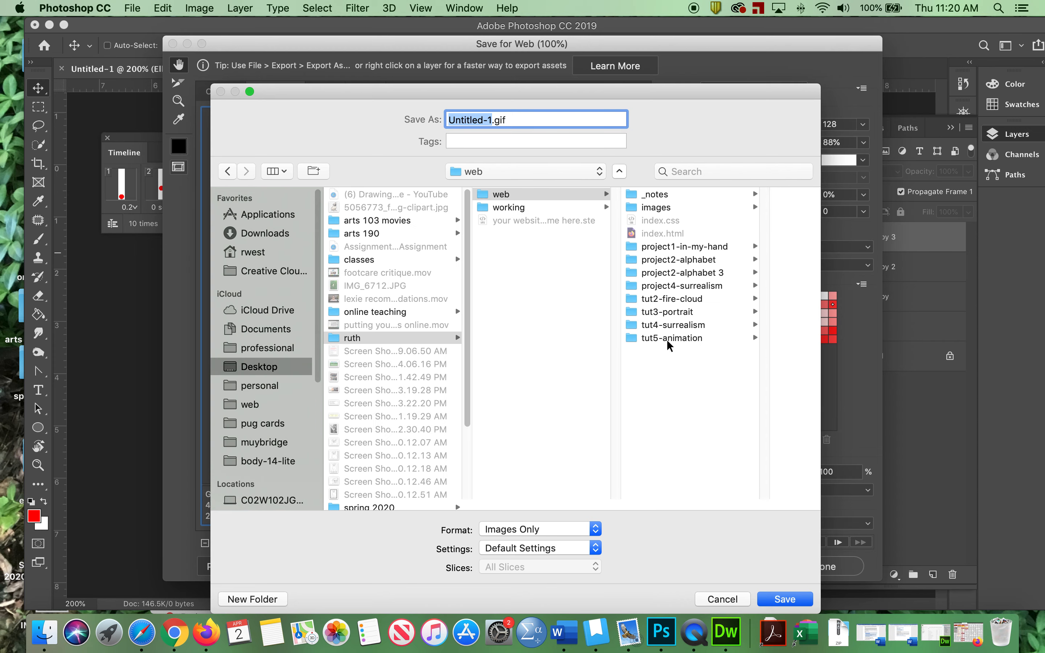
click(668, 338)
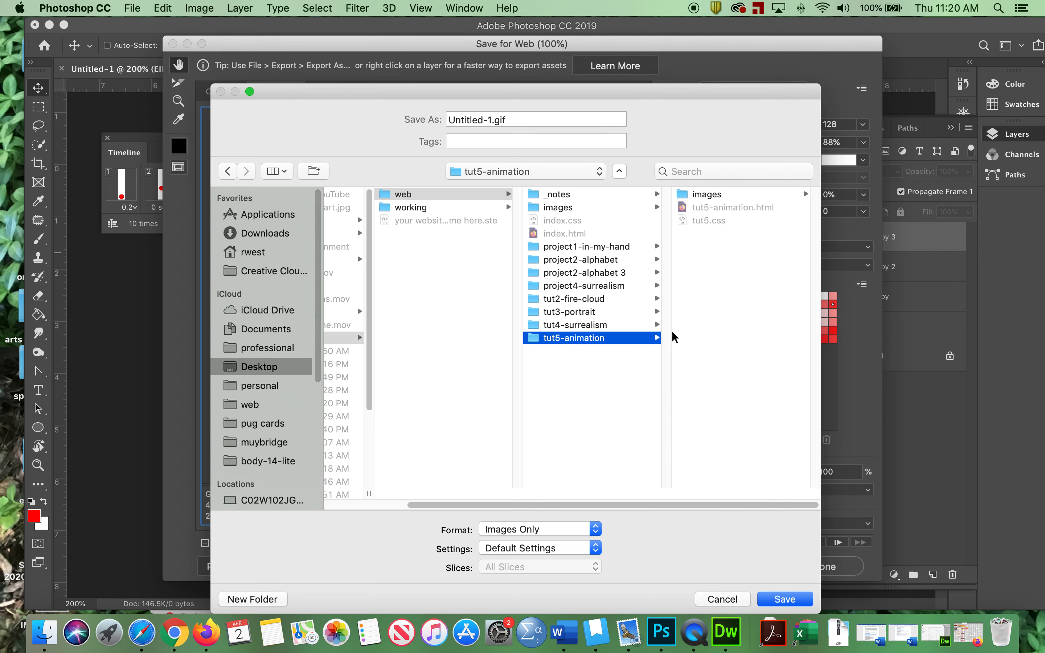
click(696, 195)
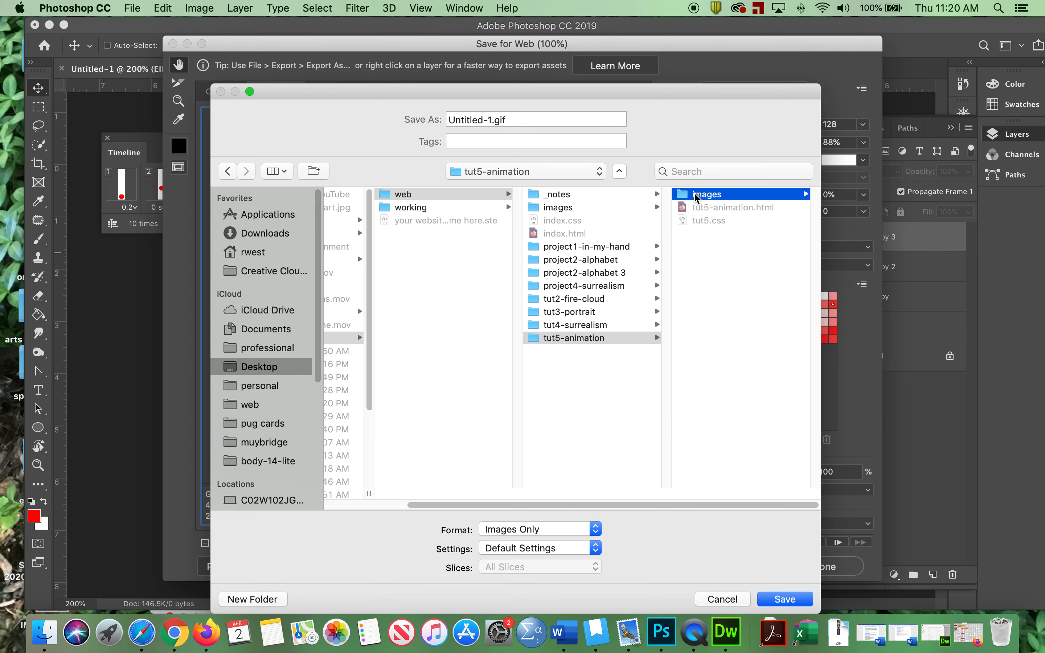
- Name the exported file ball.gif and save it
click(499, 121)
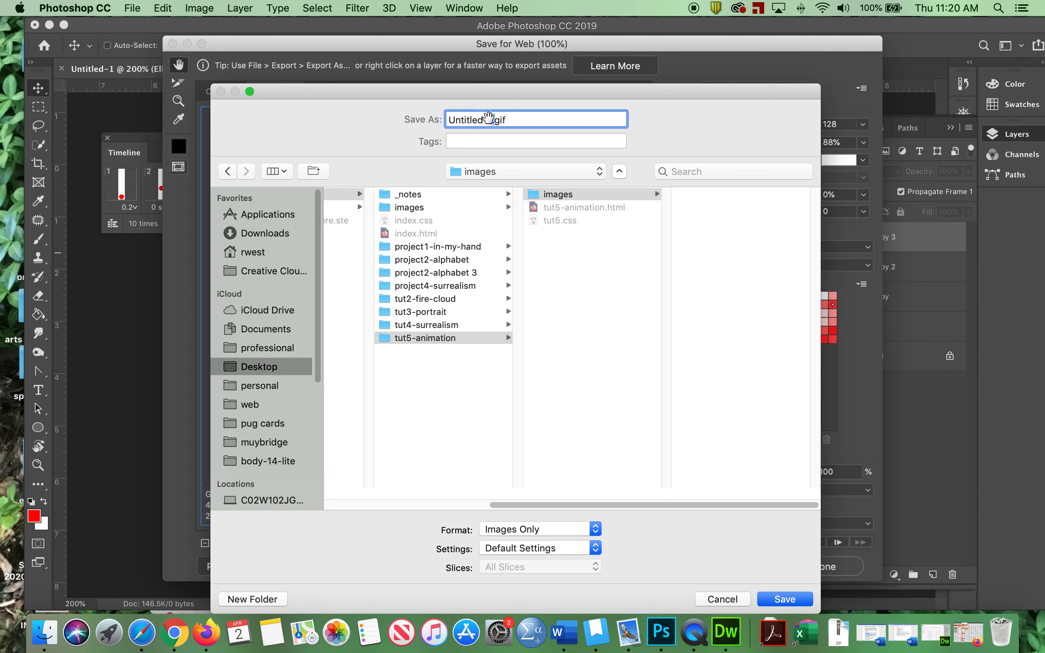
click(492, 123)
key(BackSpace)
key(BackSpace)
key(BackSpace)
key(BackSpace)
key(BackSpace)
key(BackSpace)
key(BackSpace)
key(BackSpace)
key(BackSpace)
key(BackSpace)
text(ball)
click(784, 599)
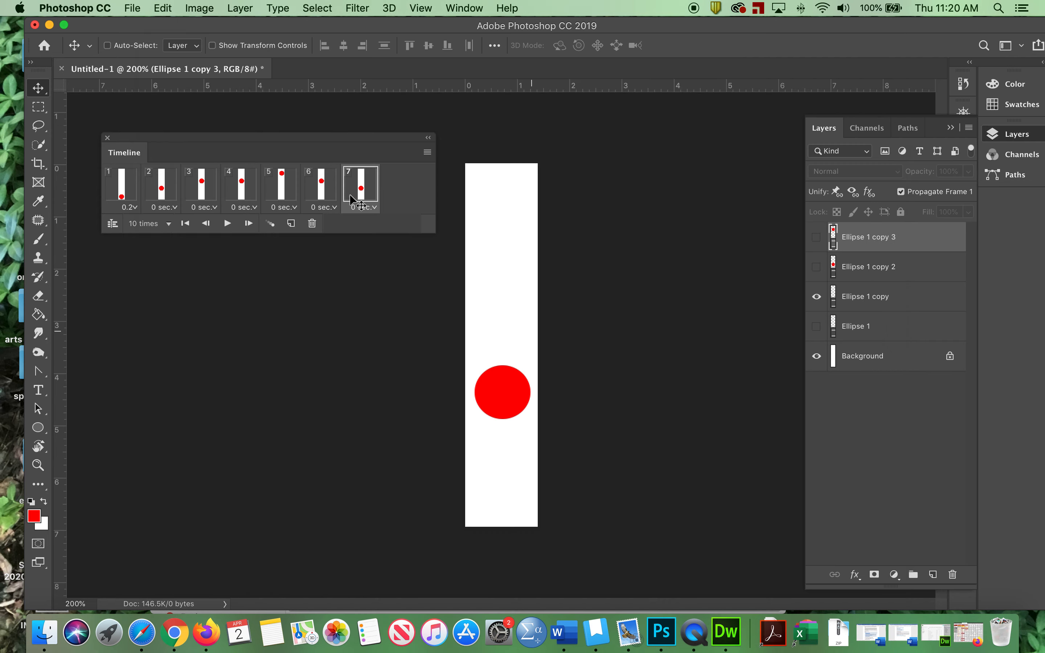
- Switch to Finder, open ball.gif from tut5-animation/images in Preview to check the export, and close it
click(51, 26)
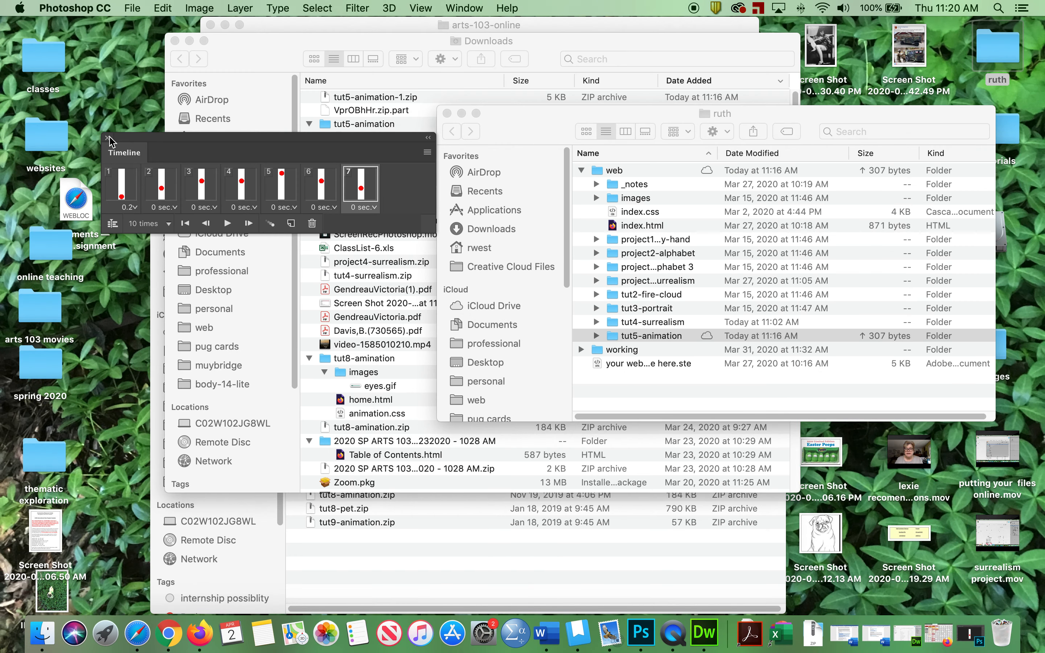
click(593, 337)
click(670, 367)
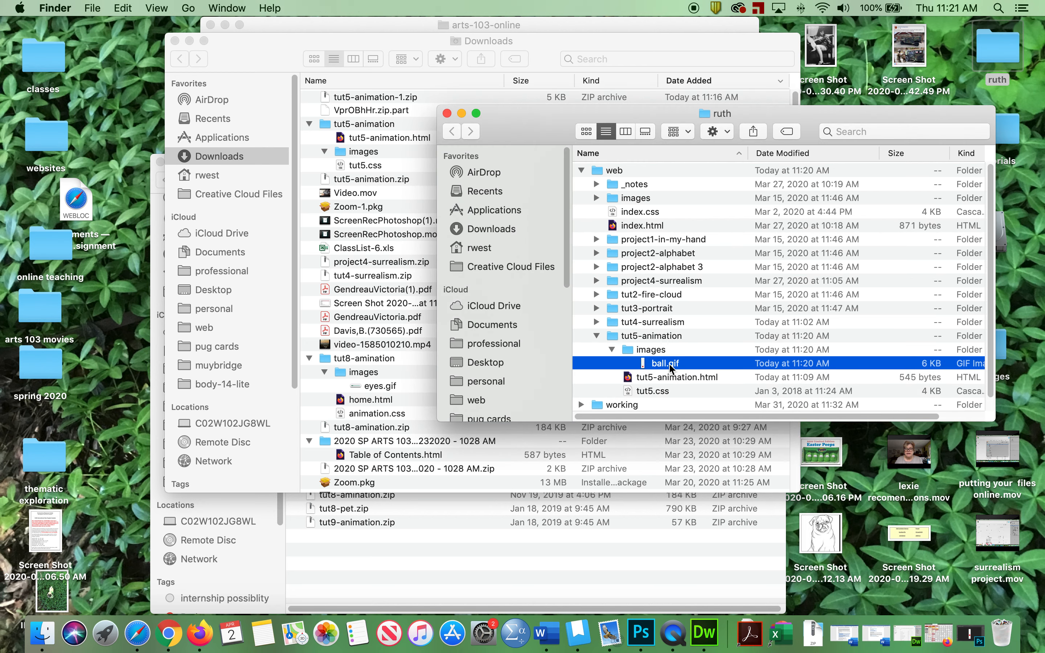
double_click(671, 366)
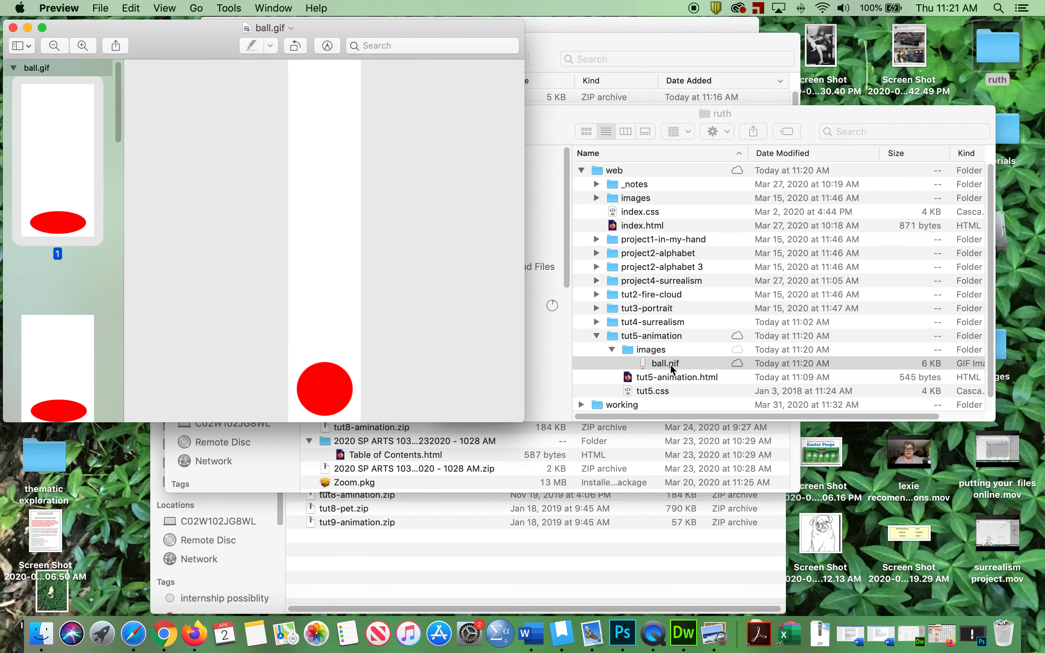
click(14, 28)
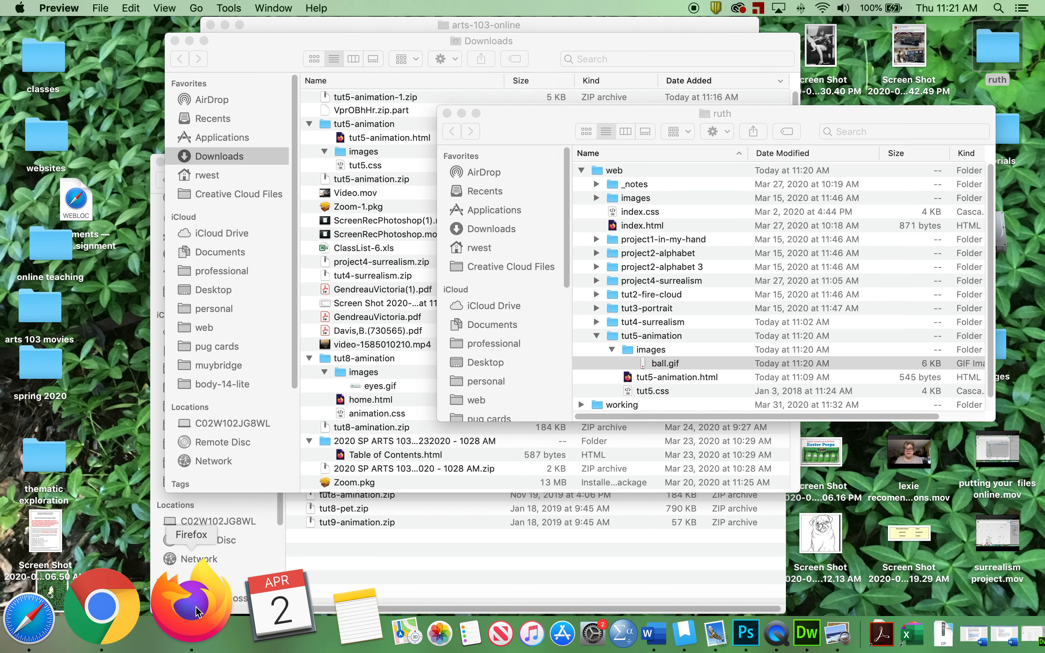
- Switch to Firefox, cancel the pending zip download, and open ball.gif in the browser to watch the animation play
click(195, 629)
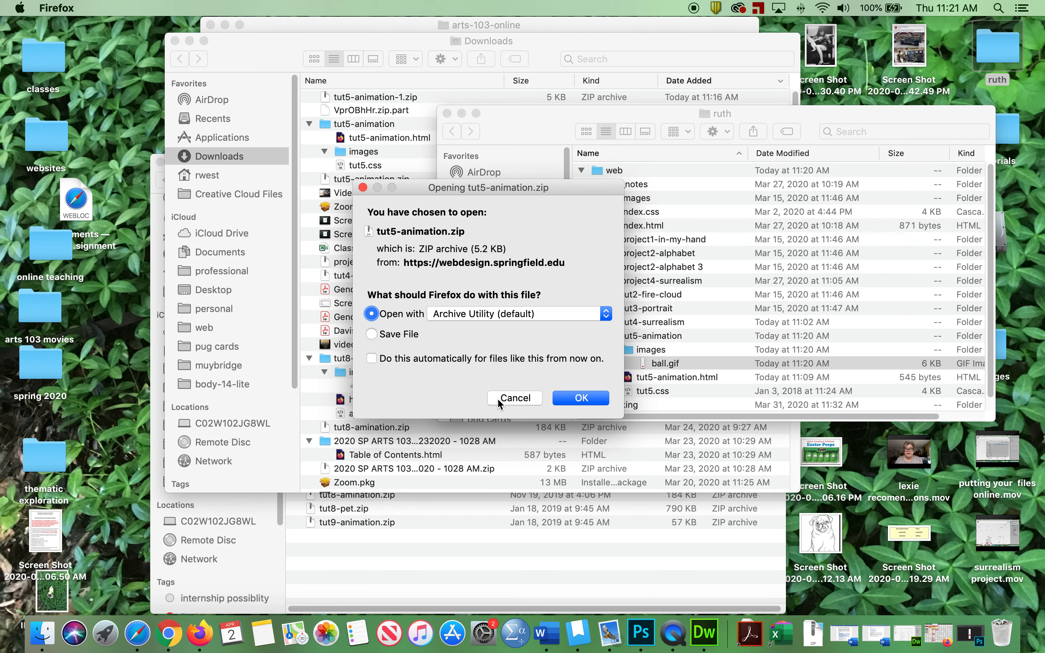
click(516, 398)
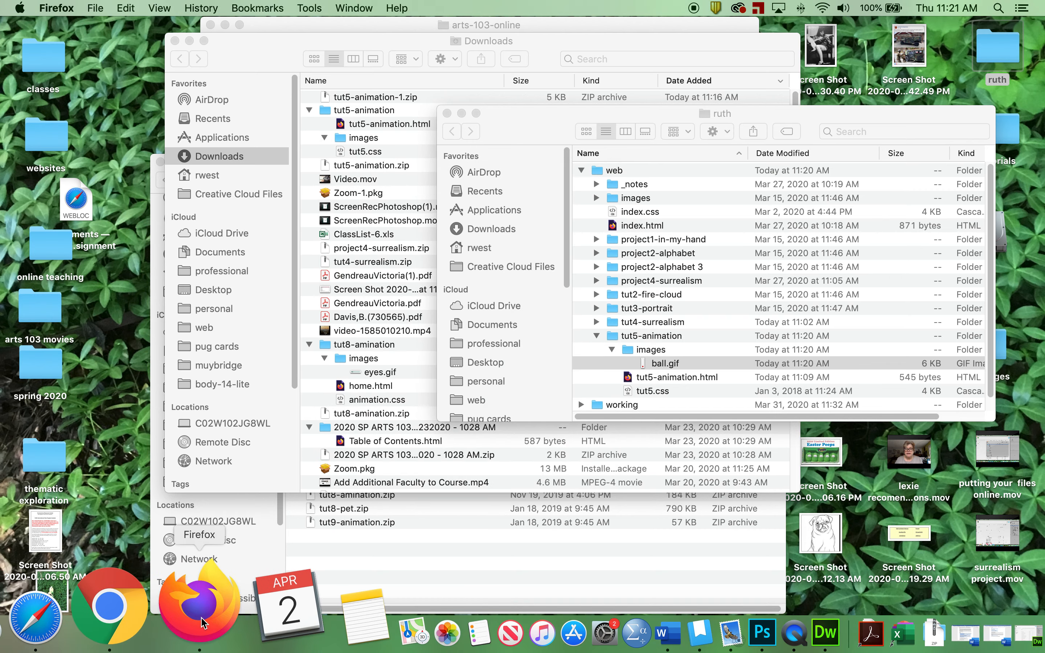
click(202, 622)
drag(550, 31, 276, 32)
drag(816, 110, 922, 113)
drag(753, 369, 301, 39)
click(301, 38)
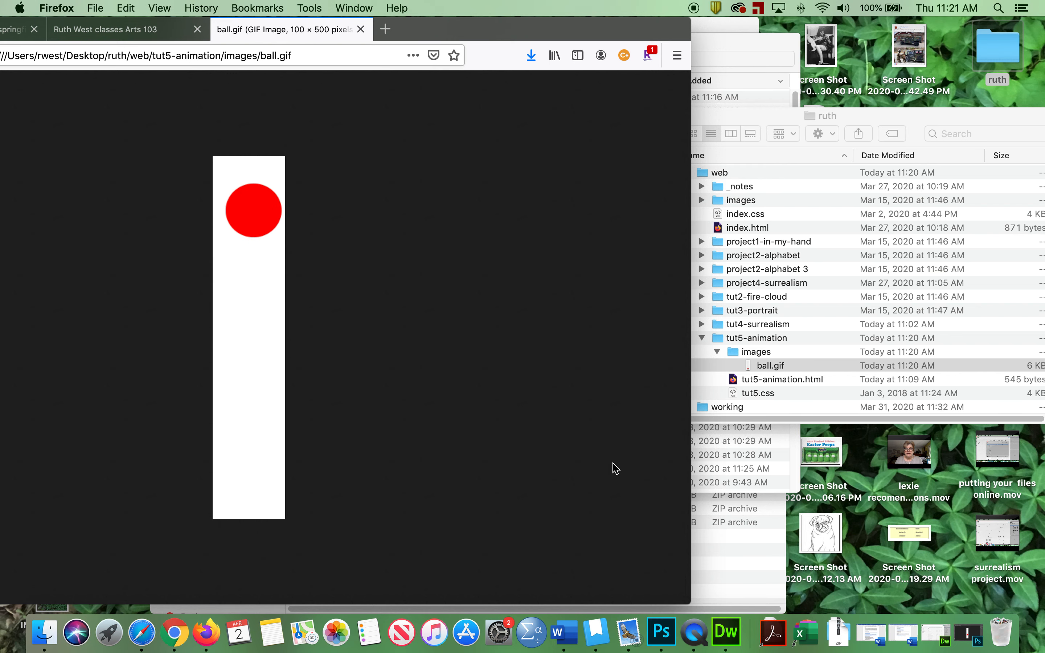
- Switch to Dreamweaver, open tut5-animation.html, and replace the "your name here" heading with the author's full name
click(728, 623)
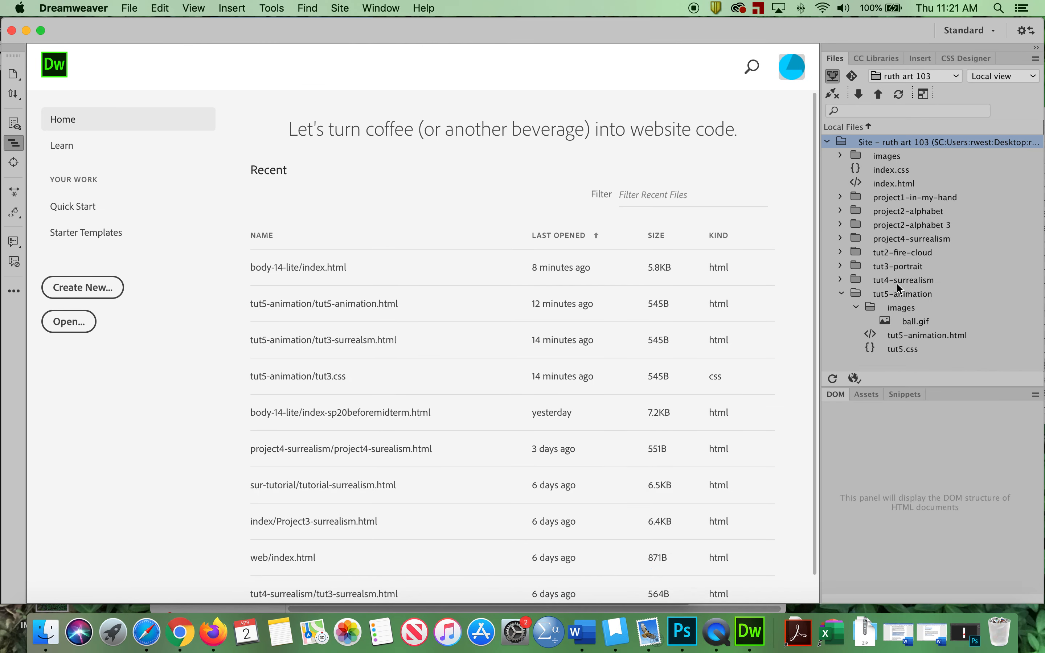
double_click(910, 336)
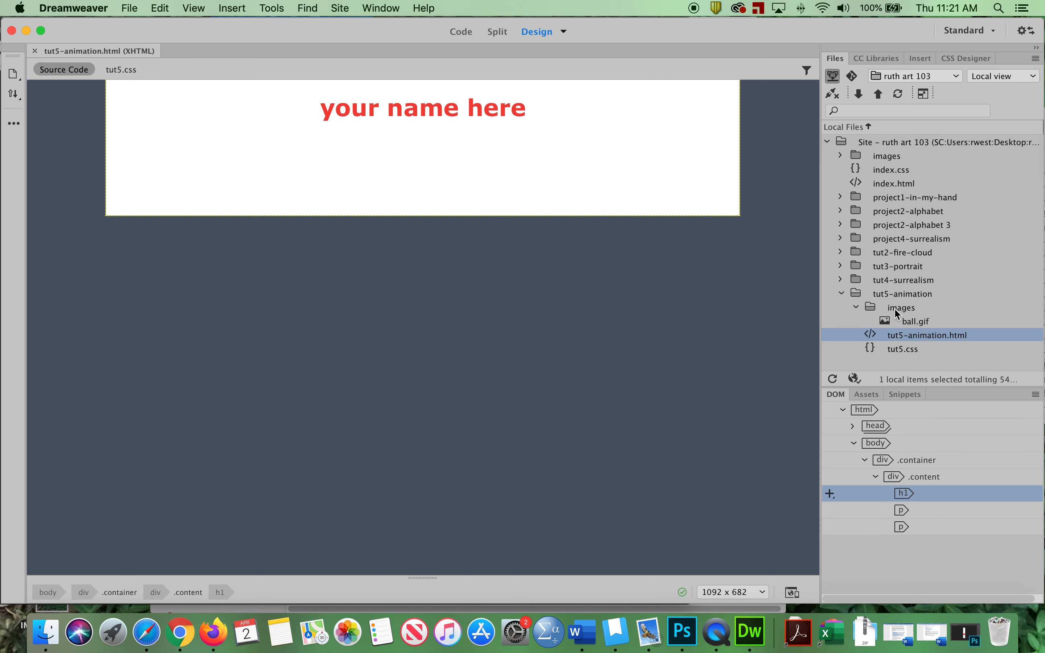
drag(543, 111, 280, 90)
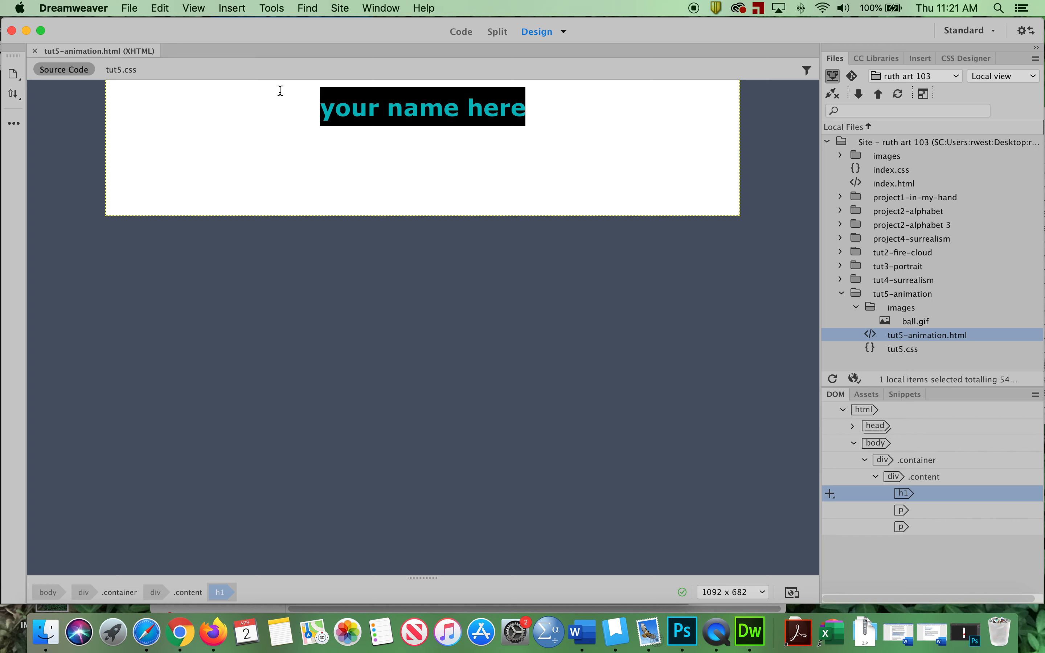
text(ruth west)
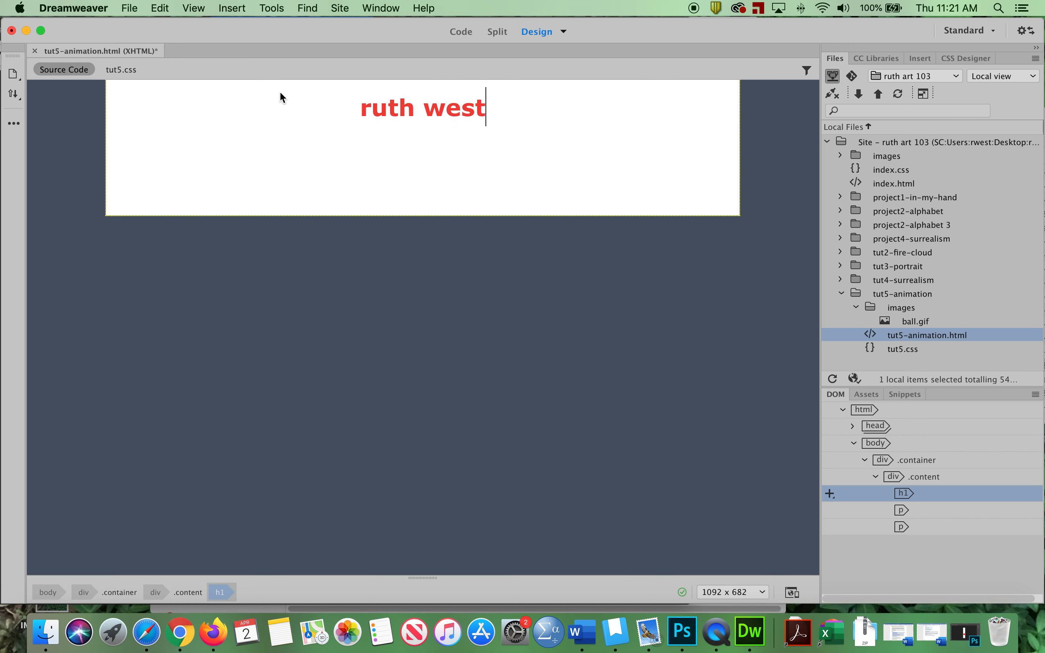
- Add a new paragraph below the heading and insert ball.gif from the tut5-animation images folder there
key(Return)
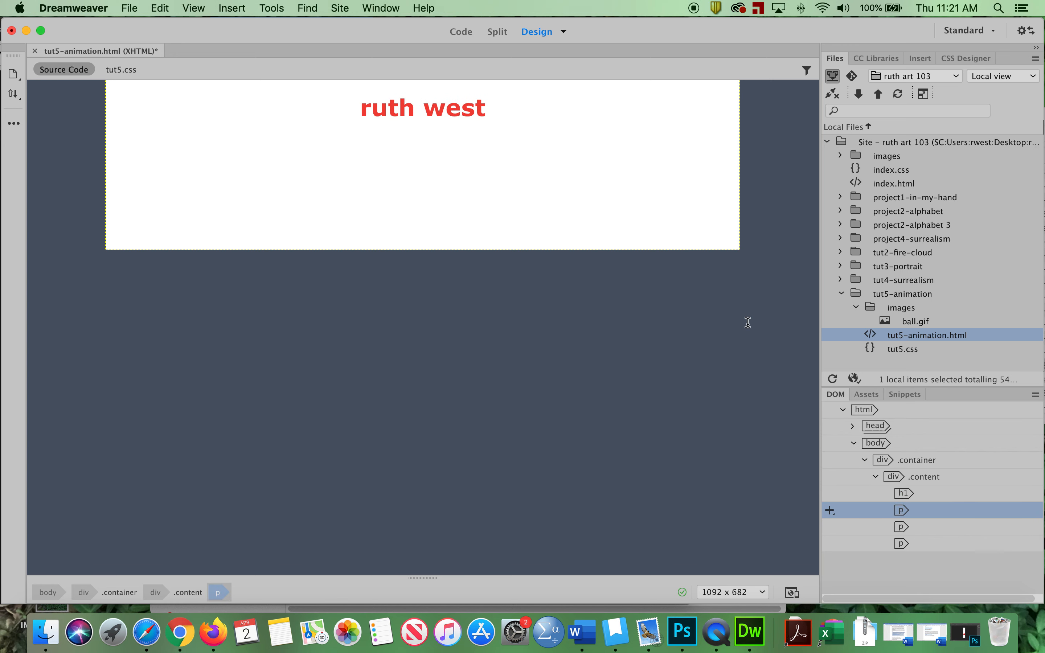
drag(872, 334, 422, 155)
key(BackSpace)
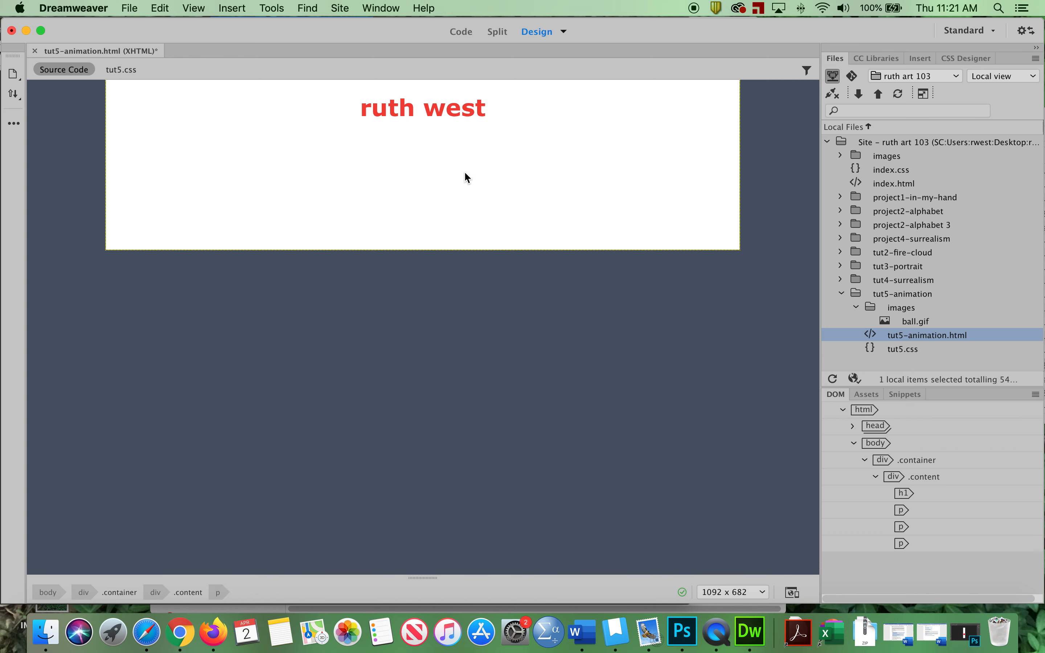
drag(898, 323, 447, 173)
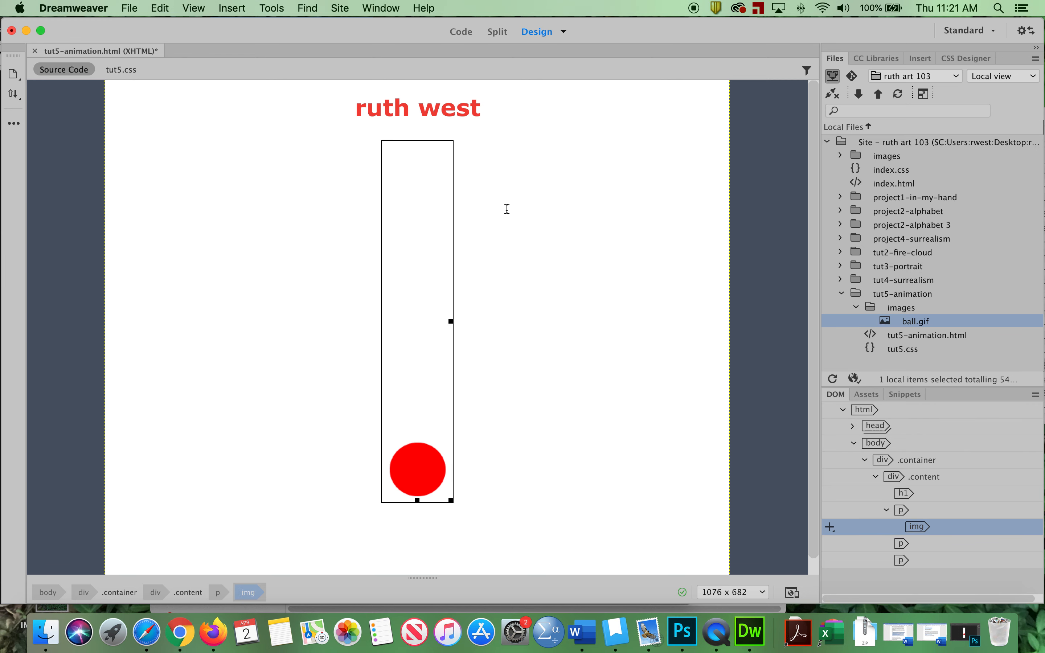
- Preview the page in Live view to watch the ball animation, and return to Design view
click(563, 31)
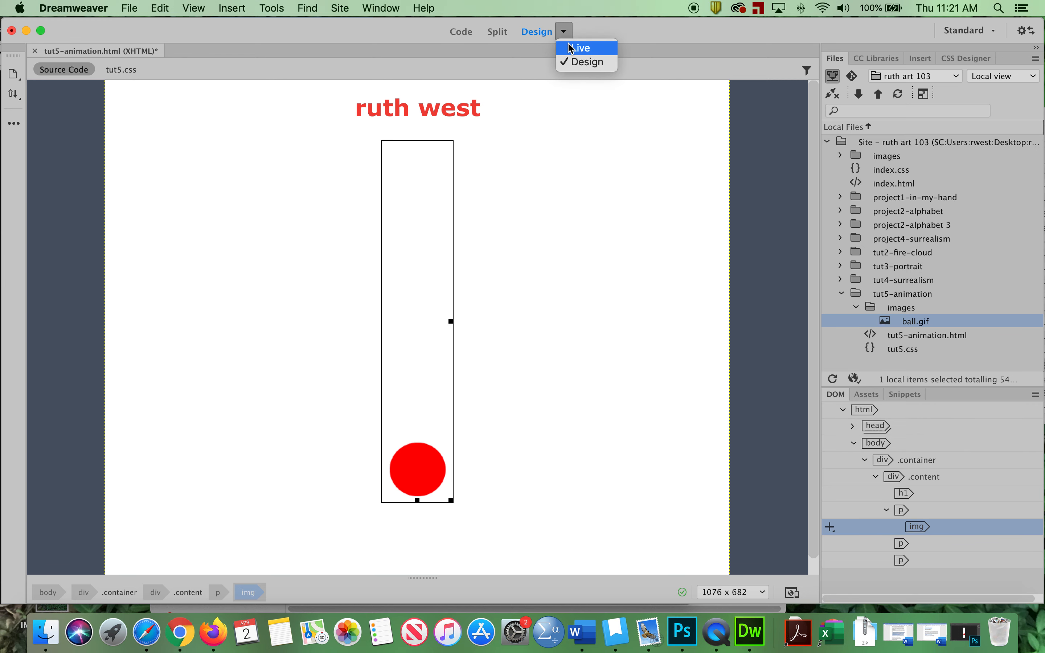
click(572, 47)
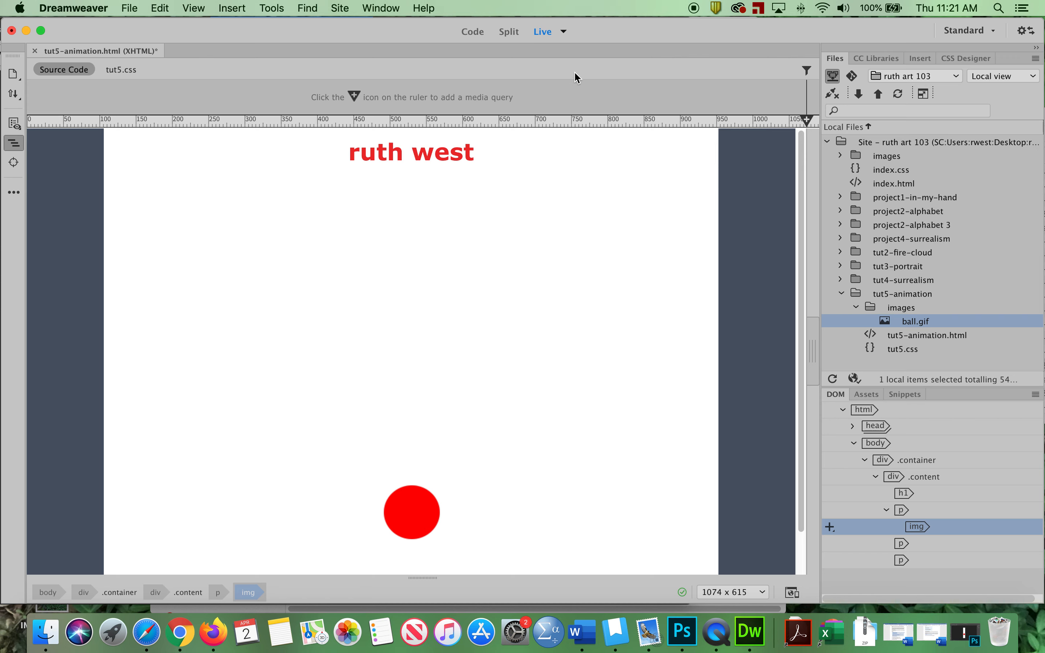
click(554, 179)
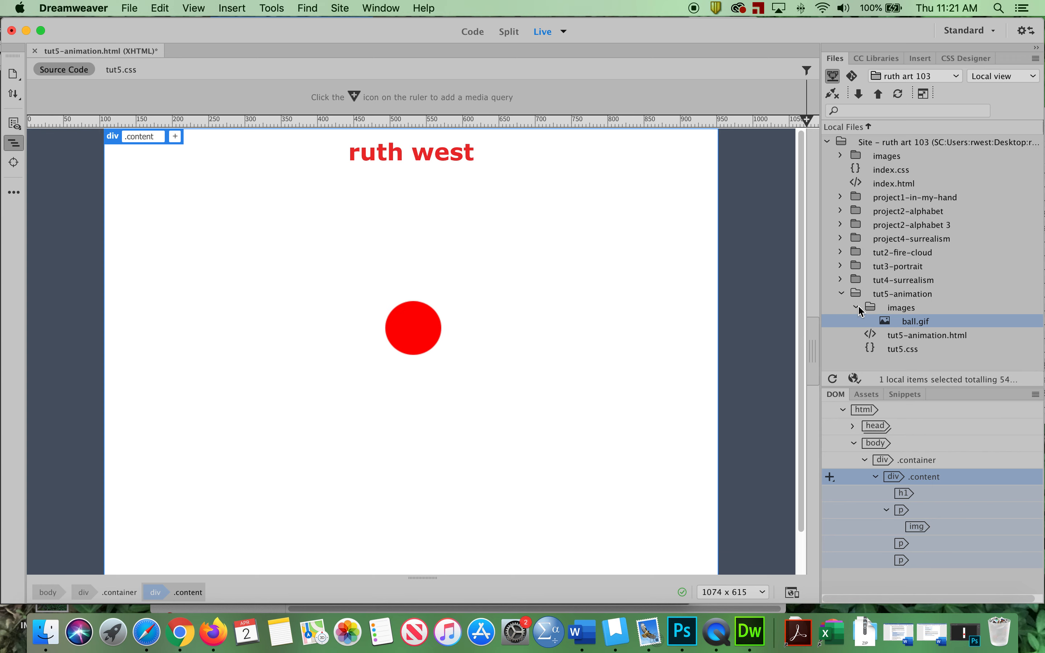
click(564, 32)
click(608, 89)
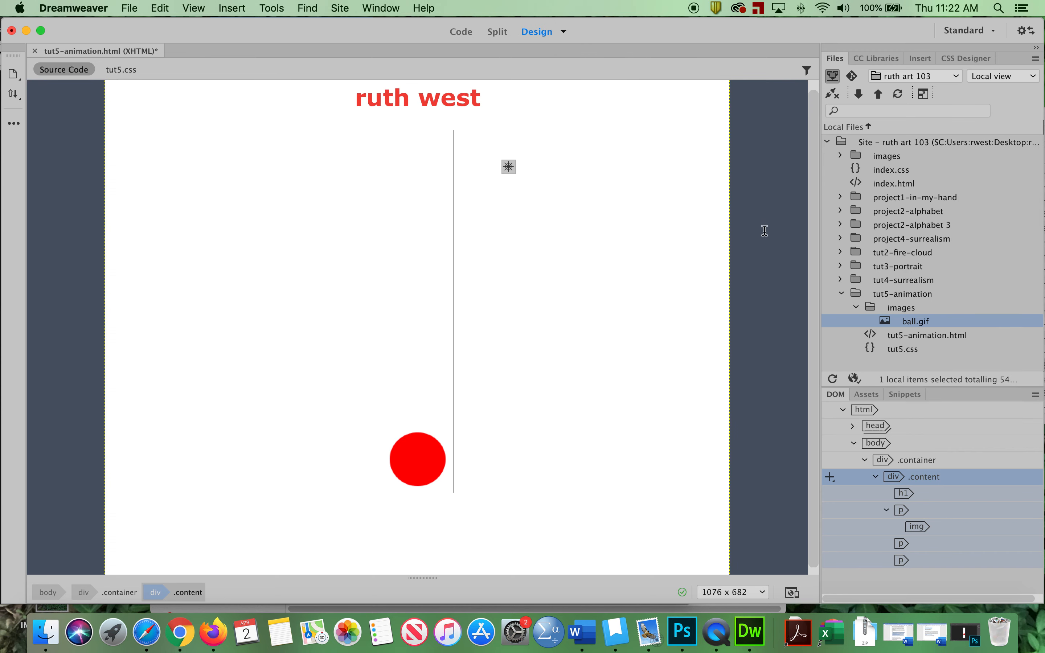
- Display the page's properties and start the document title with the author's name
click(381, 8)
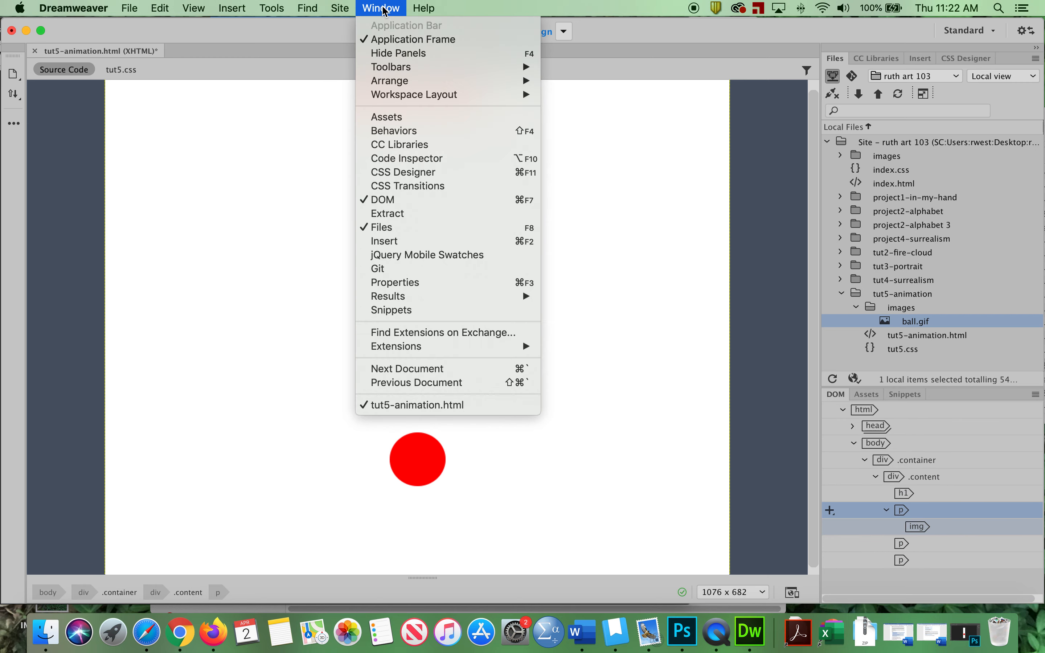
click(381, 283)
click(248, 461)
text(ruth)
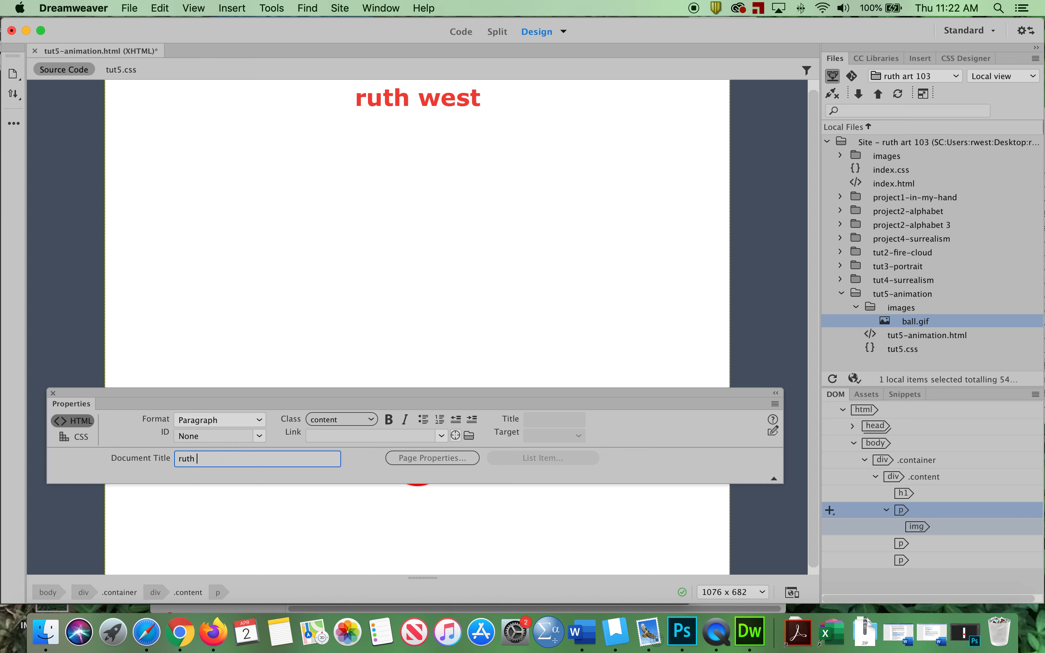